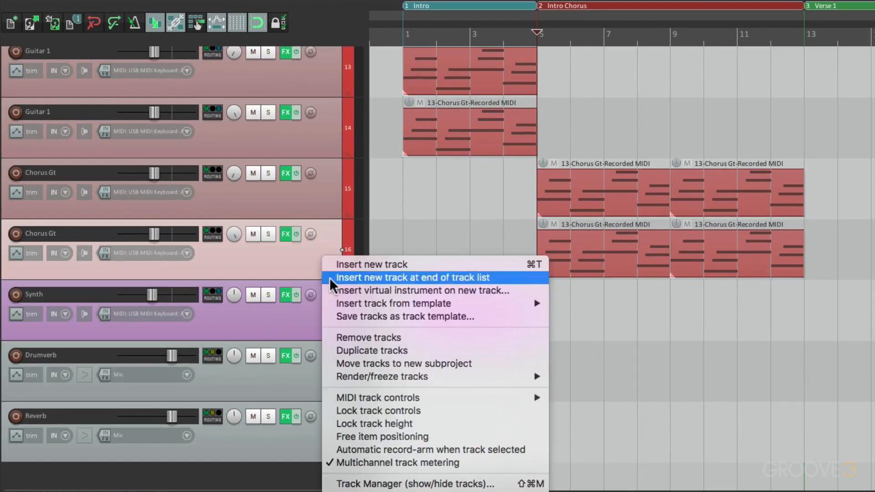
Insert a track from the New MIDI Track template below the last Chorus Gt track and name it Bell Synth.
mouse_move(332, 304)
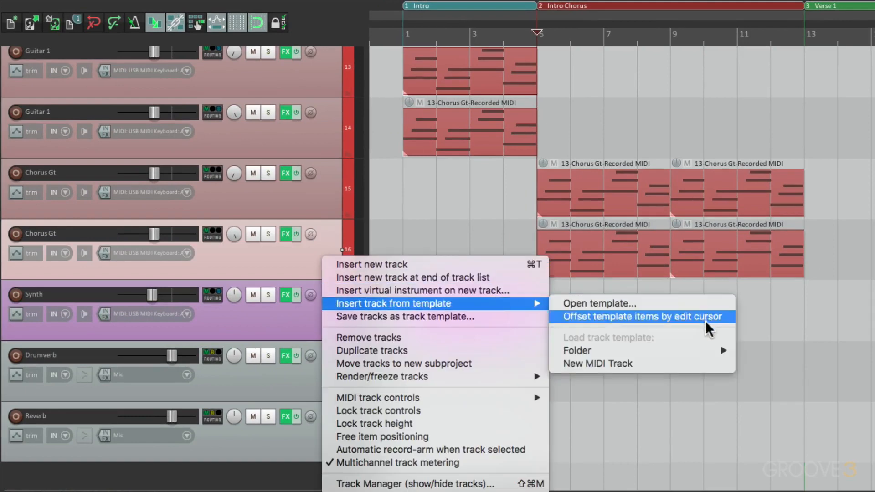
click(689, 363)
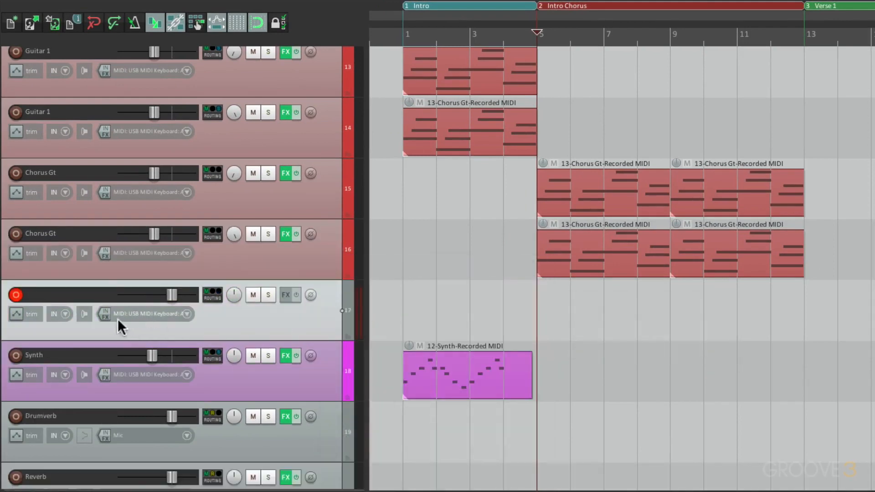
double_click(73, 294)
text(Bell Synth)
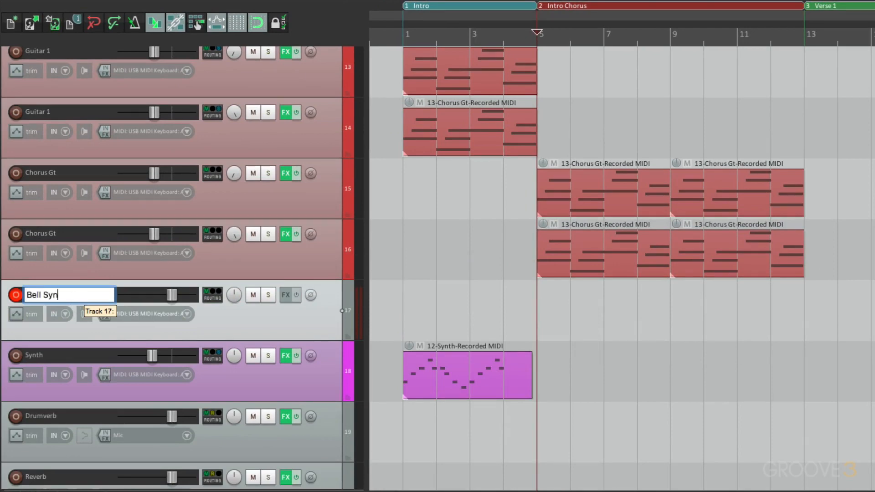
key(Return)
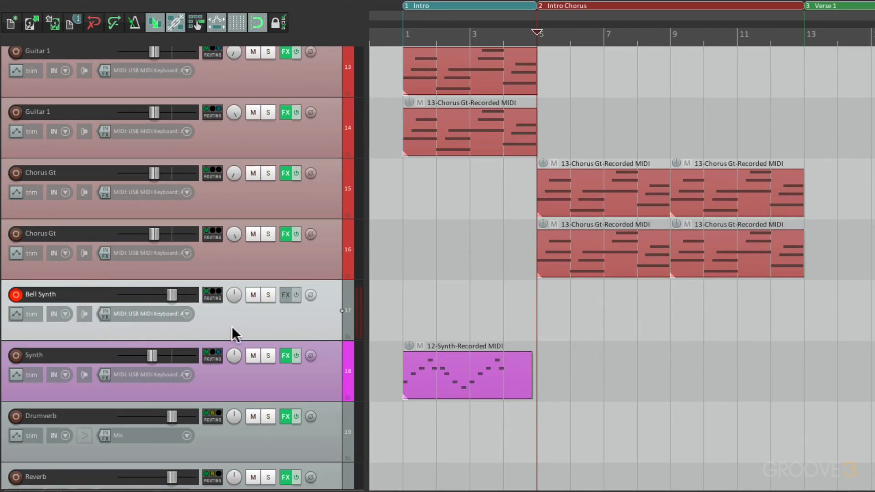
Set the Bell Synth track's colour to a light blue.
key(shift+c)
click(648, 198)
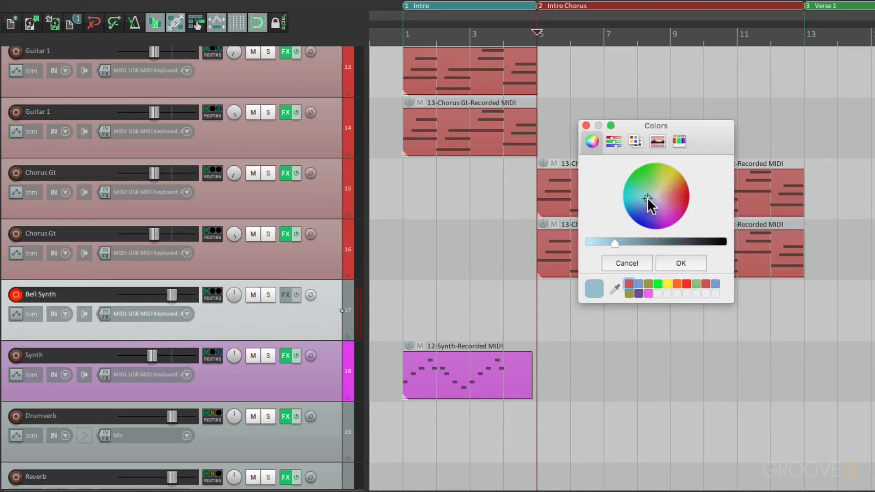
click(688, 263)
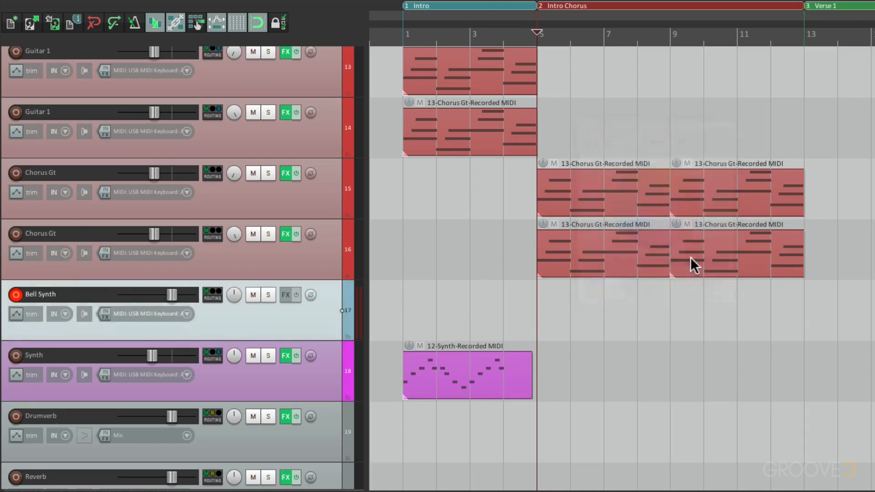
Add the VSTi TyrellN6 (u-he) instrument to the Bell Synth track and load its ORGAN Dusty Organ preset.
click(288, 298)
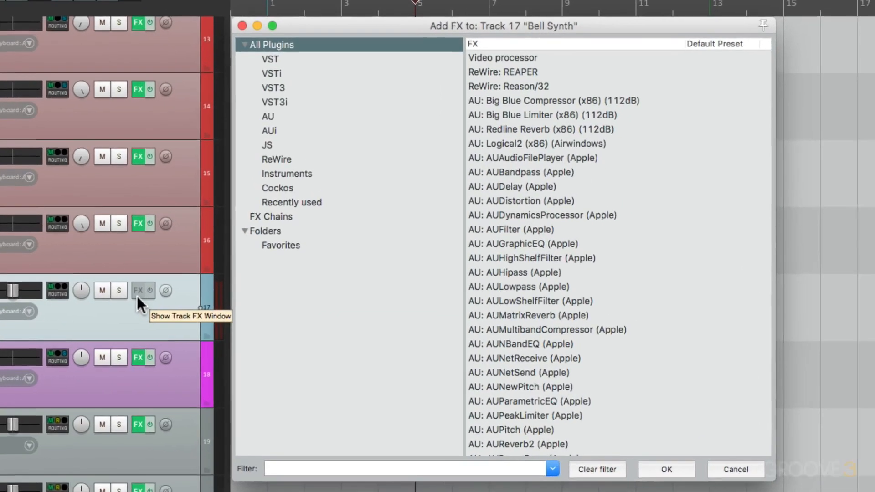
click(470, 185)
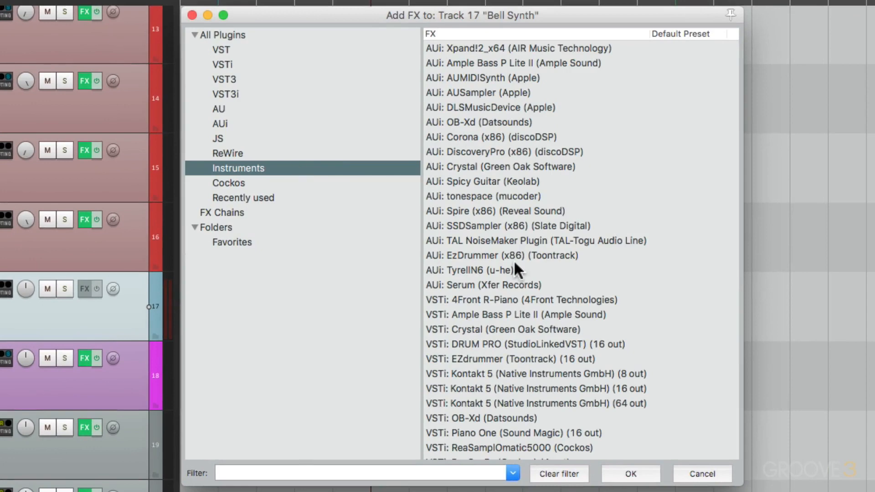
scroll(514, 262, down, 5)
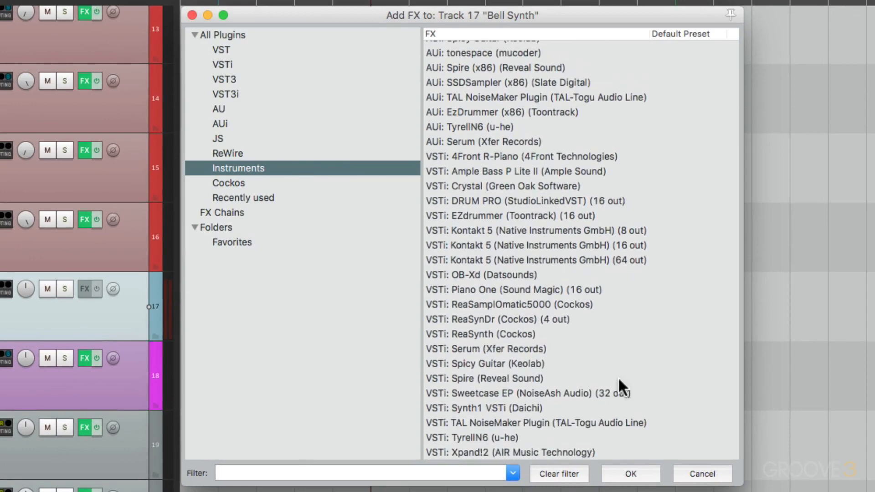
click(561, 437)
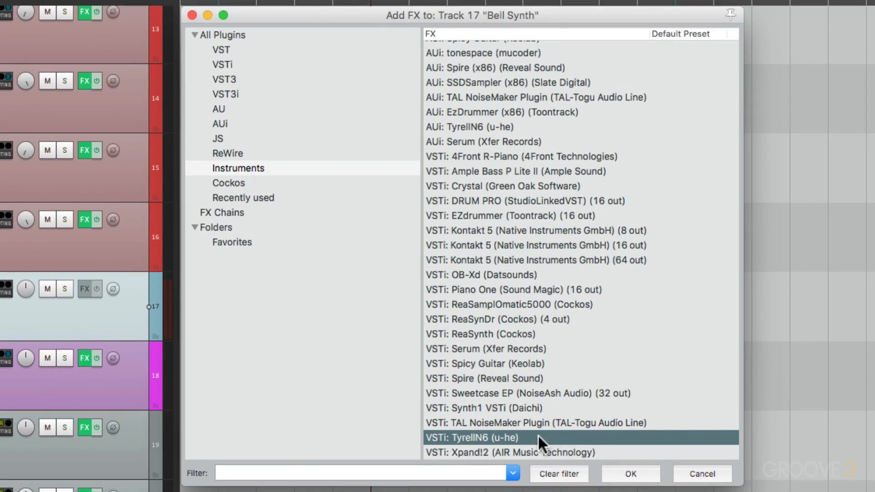
double_click(538, 436)
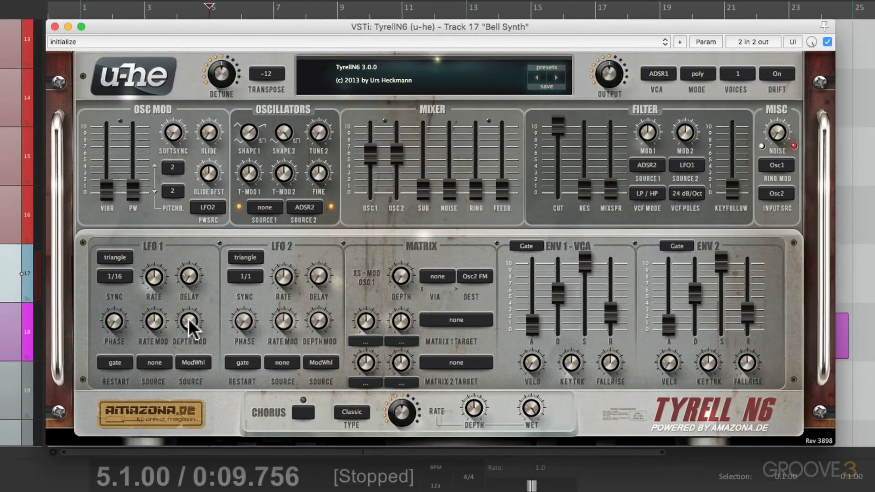
click(416, 79)
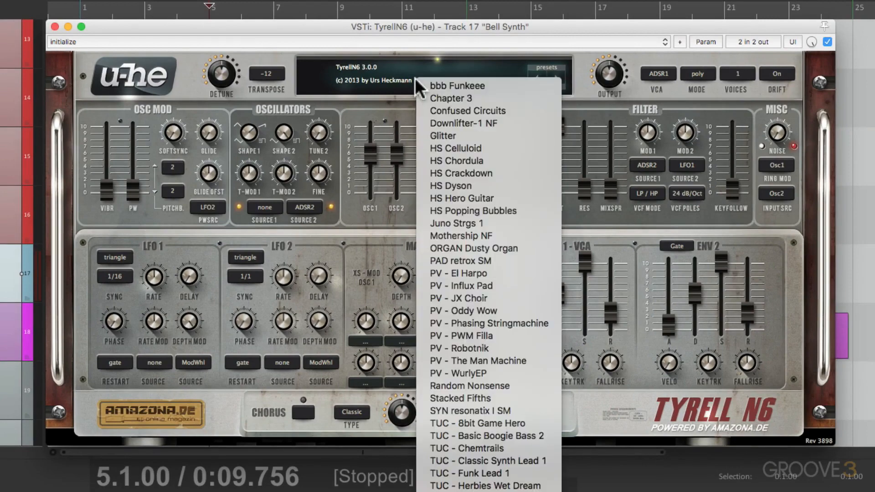
click(533, 253)
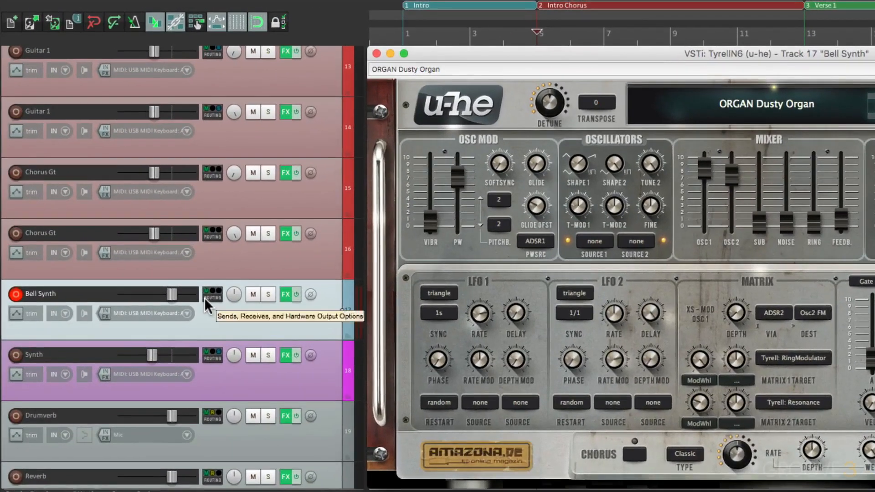
Add a send from the Bell Synth track to the Reverb track at about -5 dB and close the open windows.
click(143, 206)
click(485, 394)
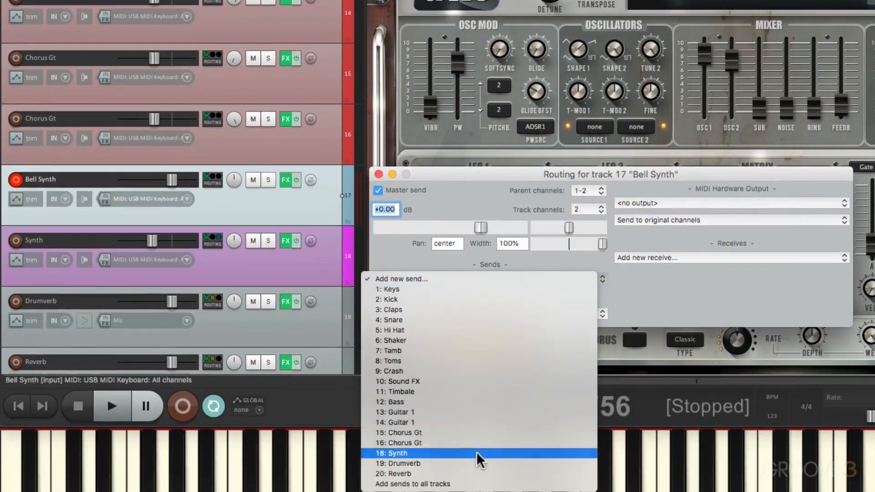
click(476, 475)
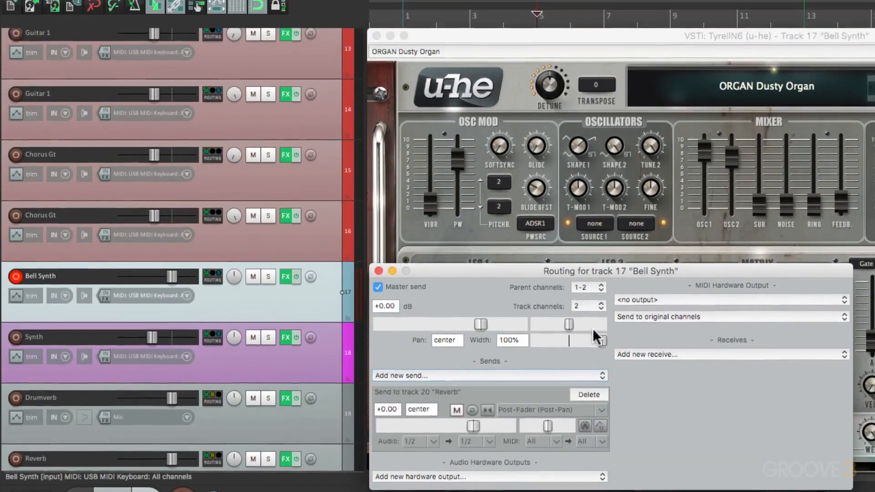
drag(470, 423, 458, 425)
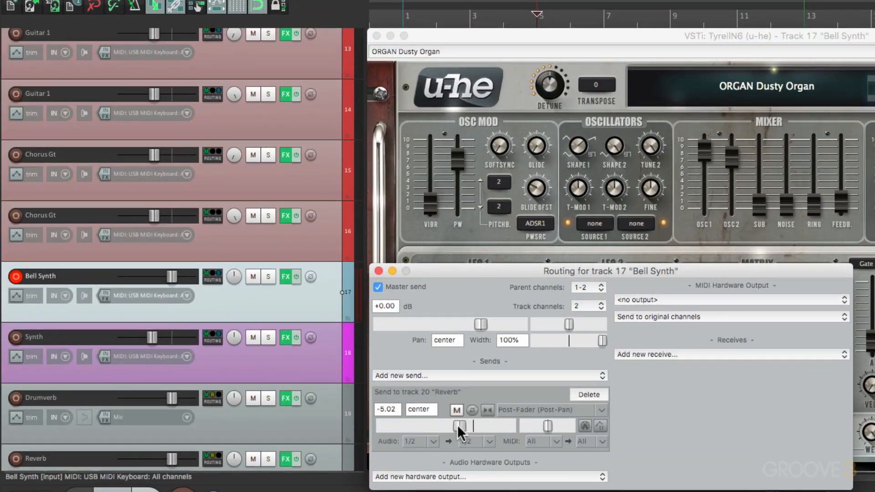
click(378, 271)
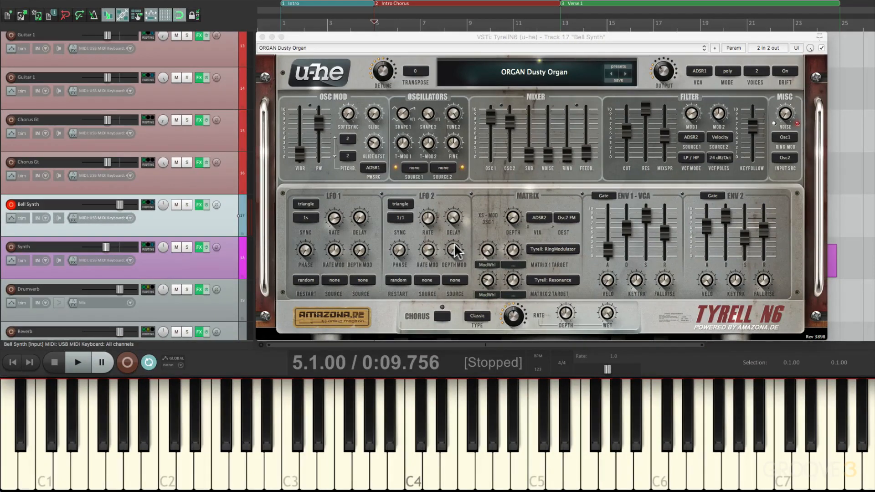
click(262, 37)
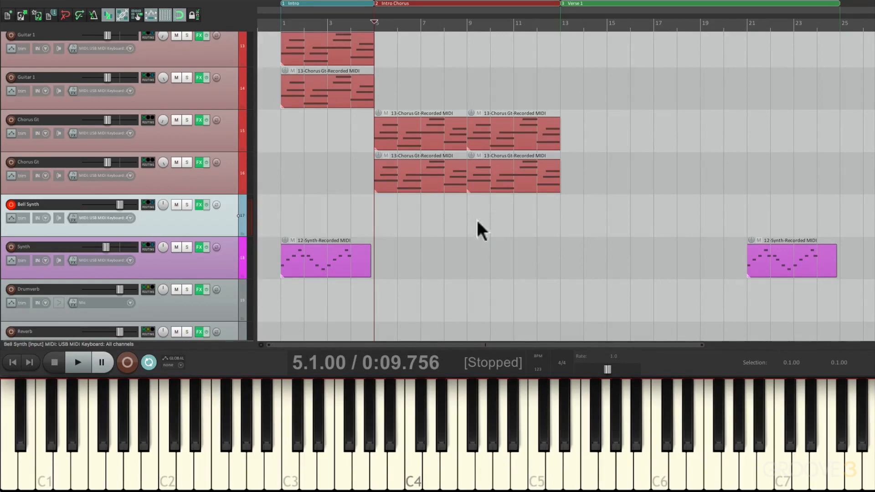
Record a short MIDI part on the Bell Synth track from bar 5 and trim the recorded item to bars 8 to 10.
key(ctrl+r)
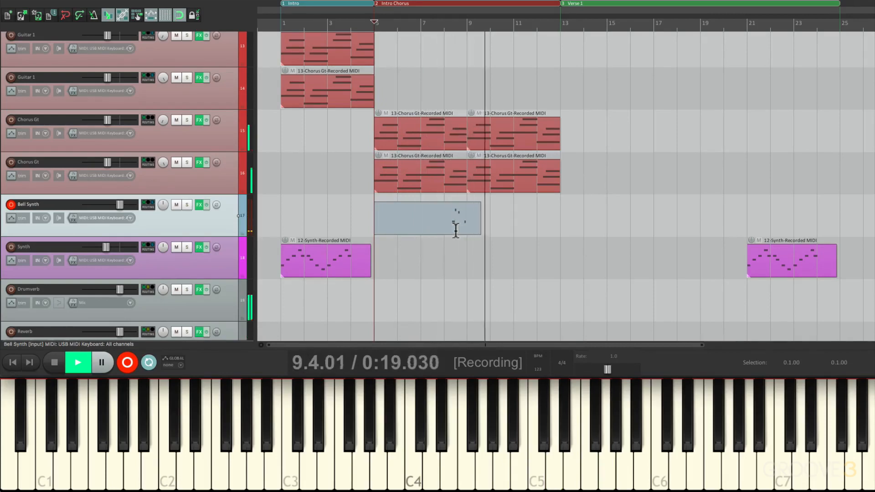
key(space)
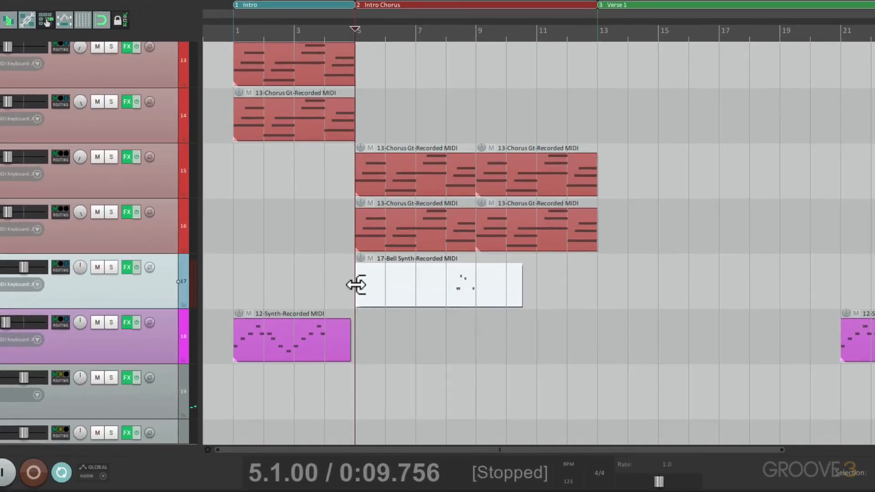
drag(356, 285, 442, 325)
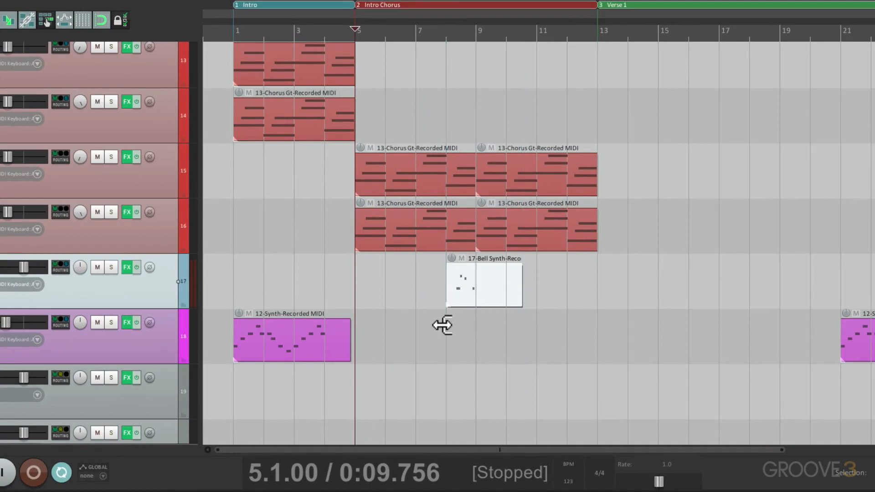
scroll(442, 325, up, 3)
drag(631, 275, 595, 286)
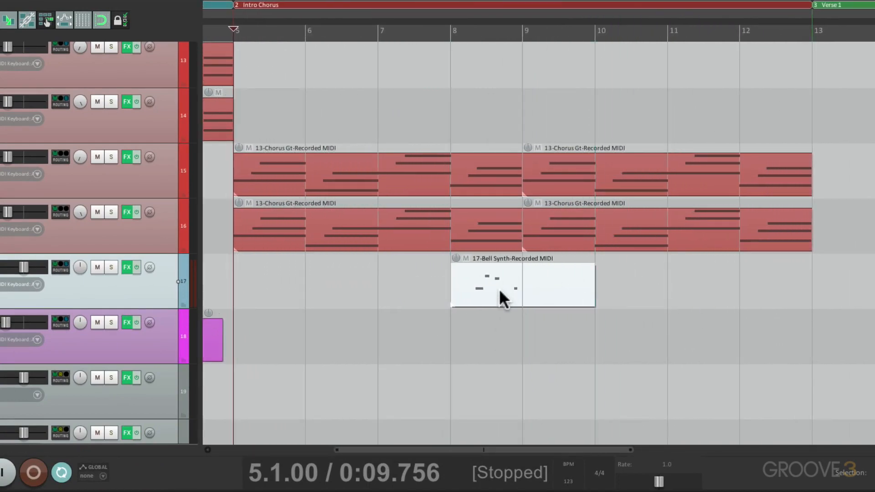
Quantize all Bell Synth notes to a straight 1/8 grid at 100% strength and lengthen the last note to 9.2.
double_click(499, 289)
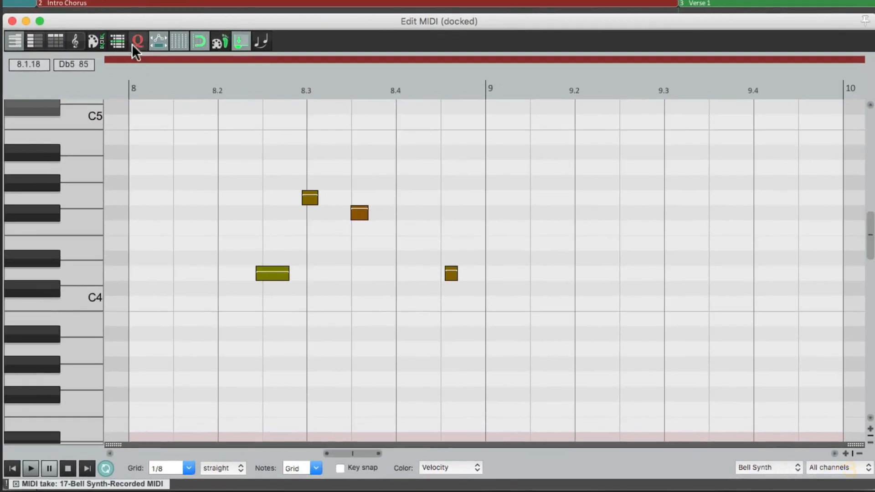
click(136, 42)
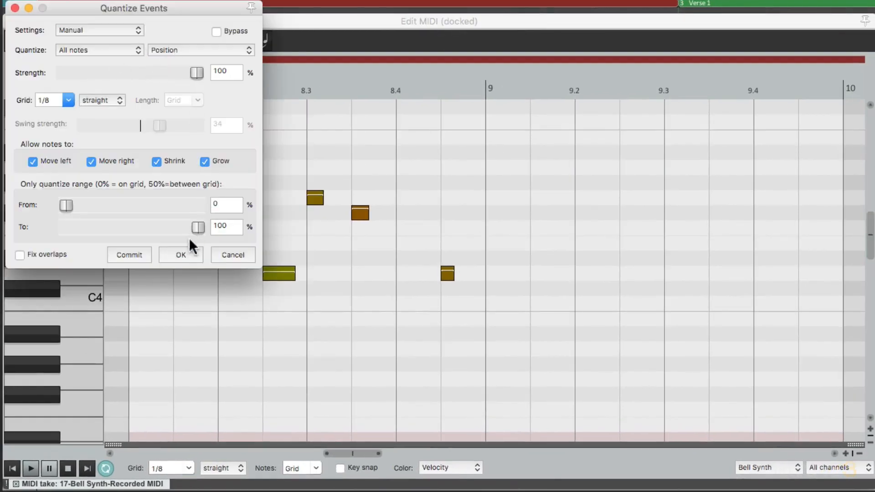
click(183, 254)
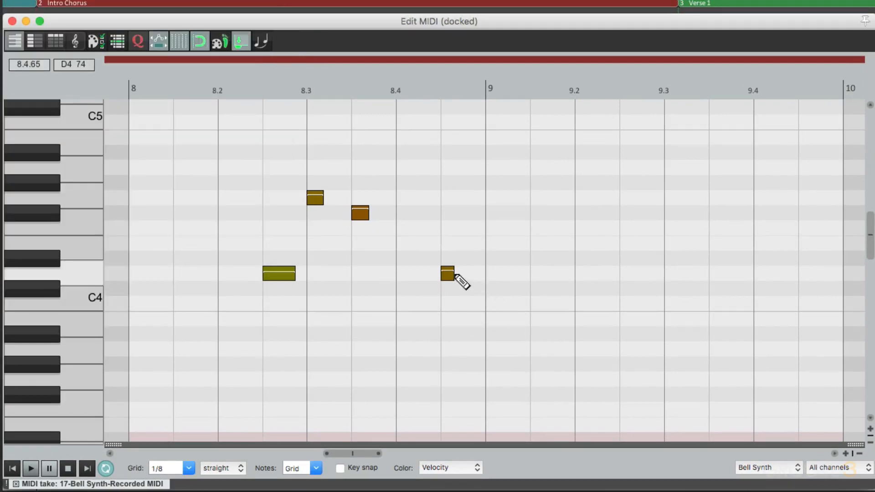
drag(448, 273, 601, 266)
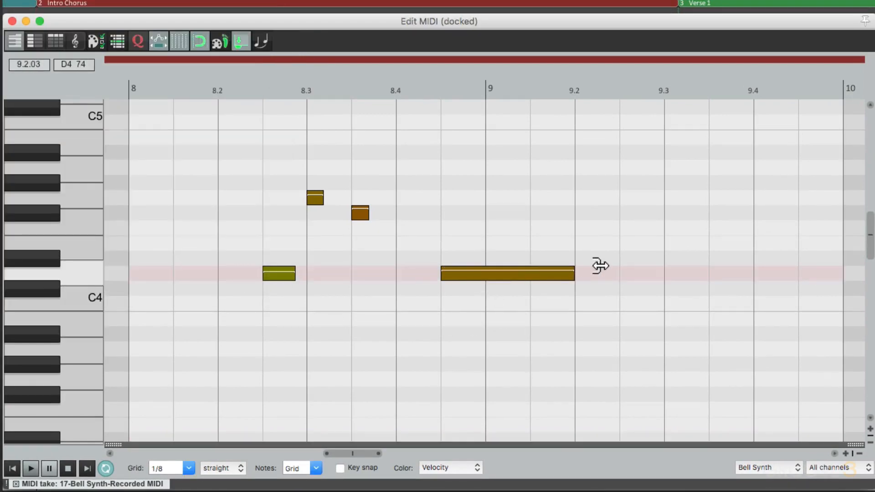
click(11, 21)
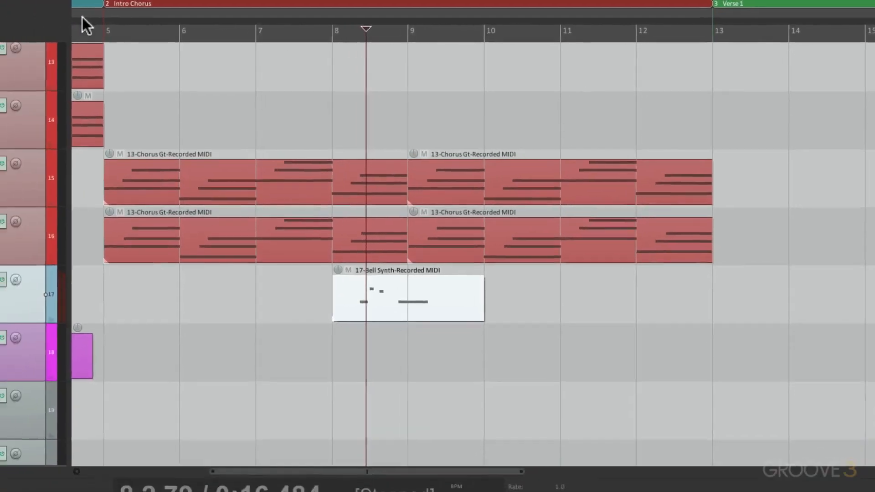
Play the Bell Synth part from bar 8 and lower the track's volume to about -6.2 dB.
click(332, 347)
key(space)
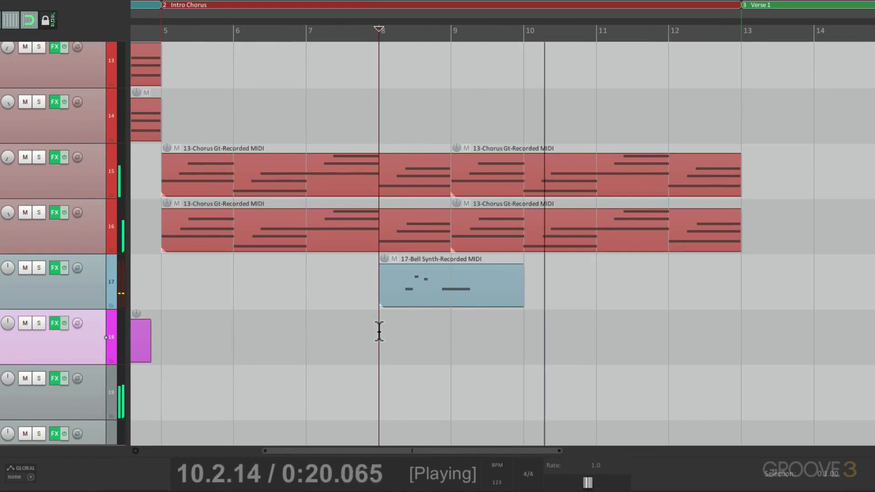
key(space)
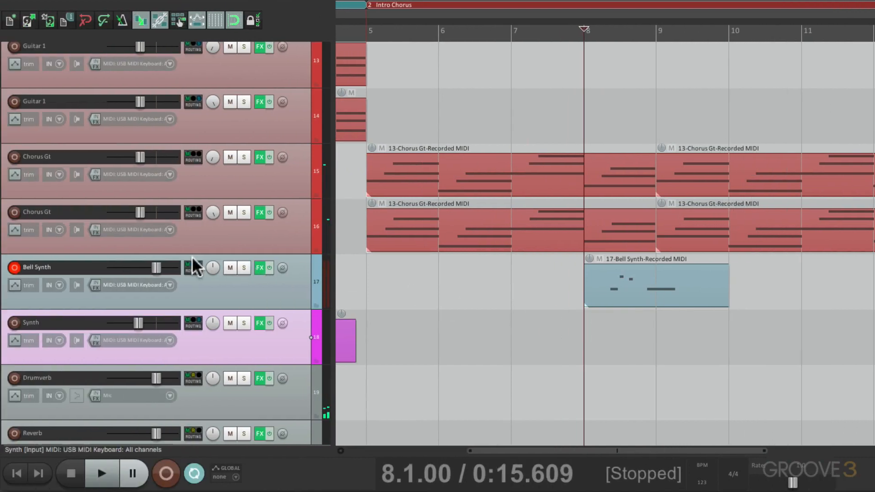
drag(160, 264, 149, 270)
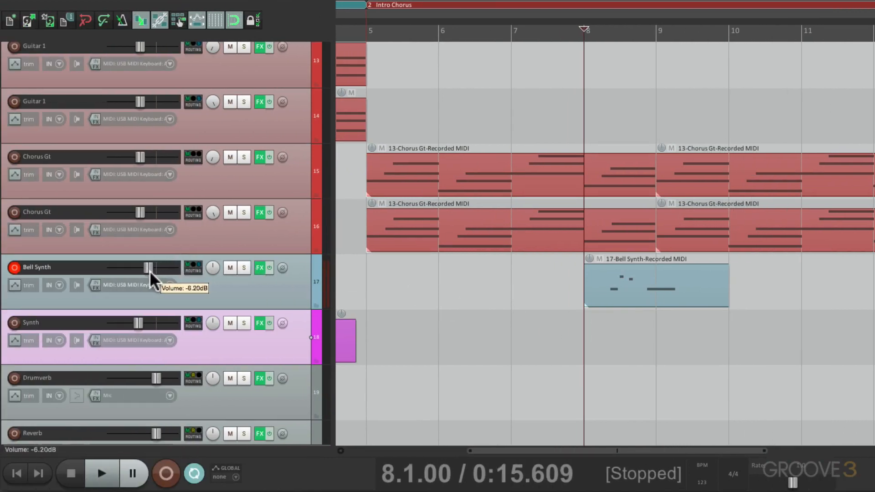
key(space)
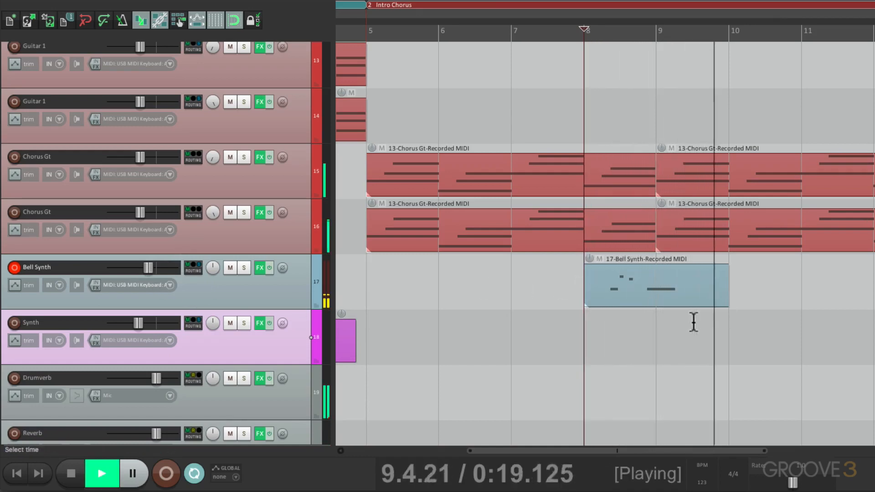
key(space)
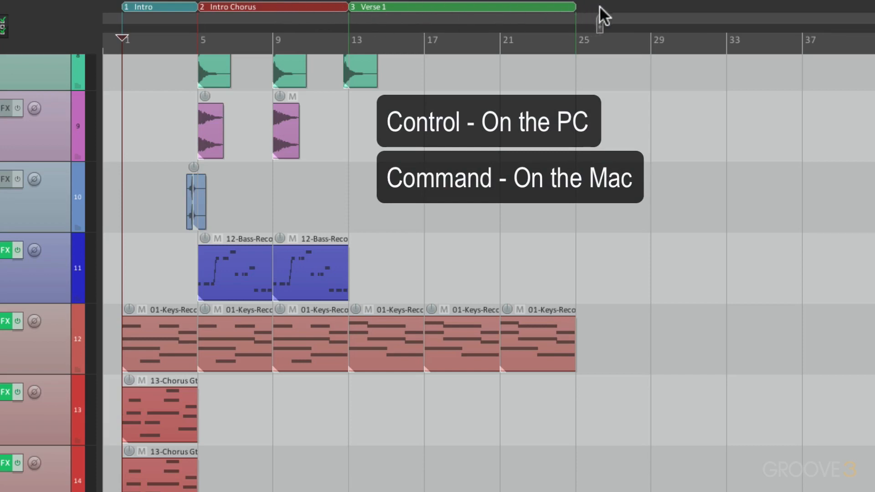
Copy the Intro Chorus region with its items to bar 25, after Verse 1, and place the edit cursor at bar 21.
drag(575, 8, 574, 7)
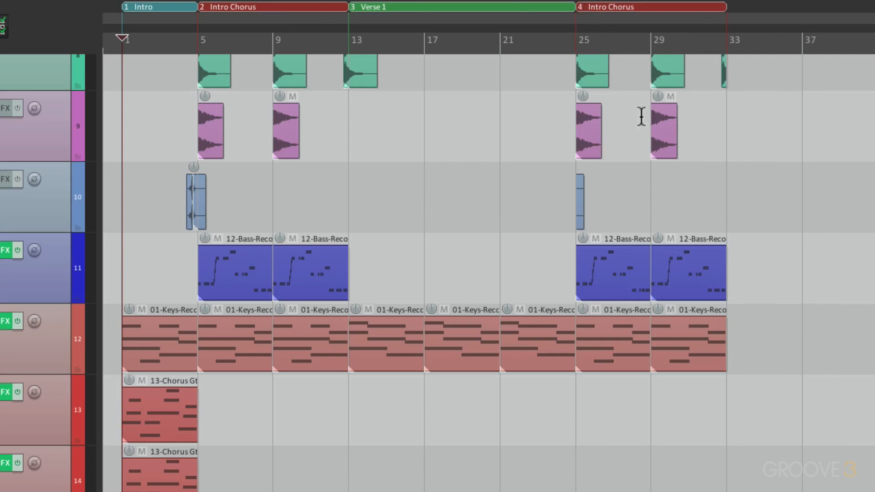
scroll(638, 174, up, 5)
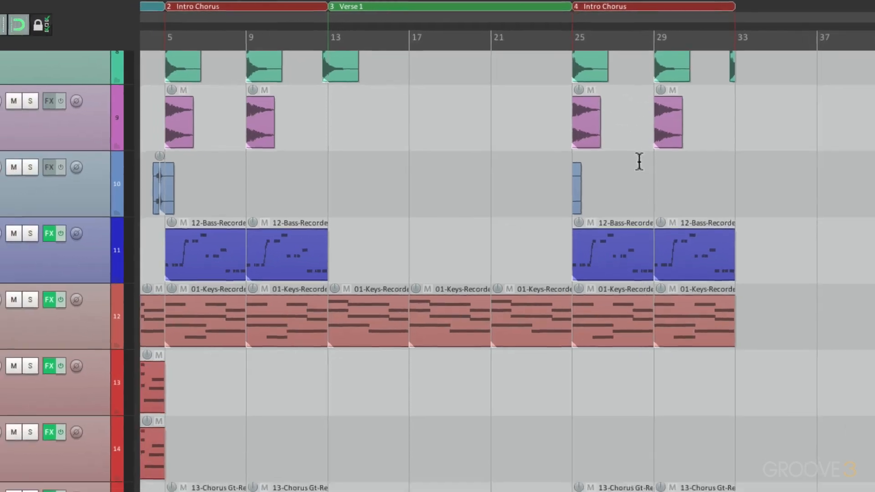
click(271, 188)
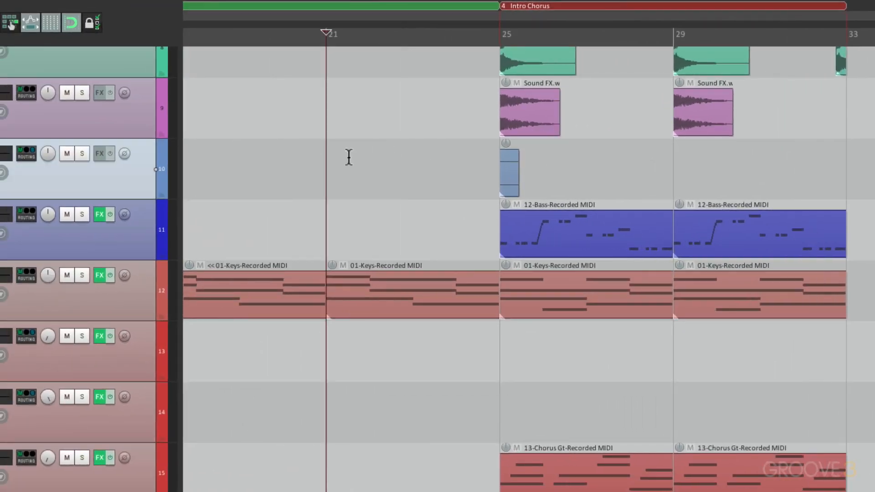
Play the transition from bar 21 and rename the copied region at bar 25 to Chorus 1.
key(space)
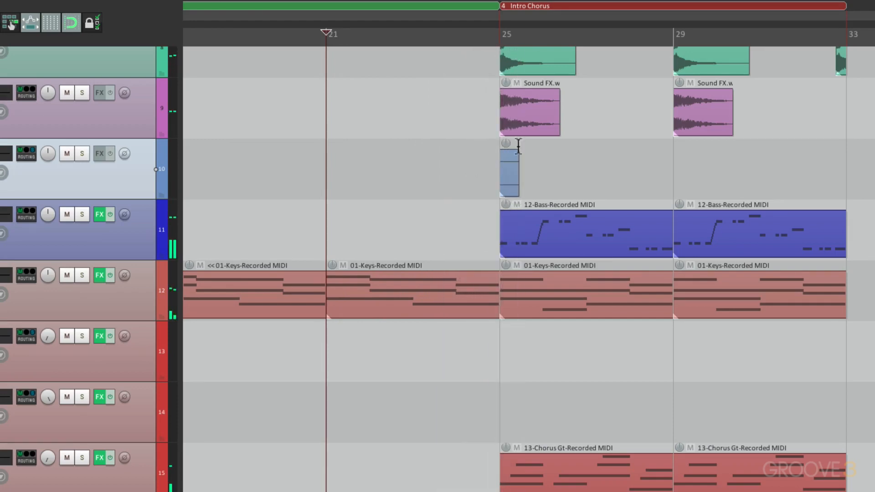
right_click(556, 6)
click(593, 16)
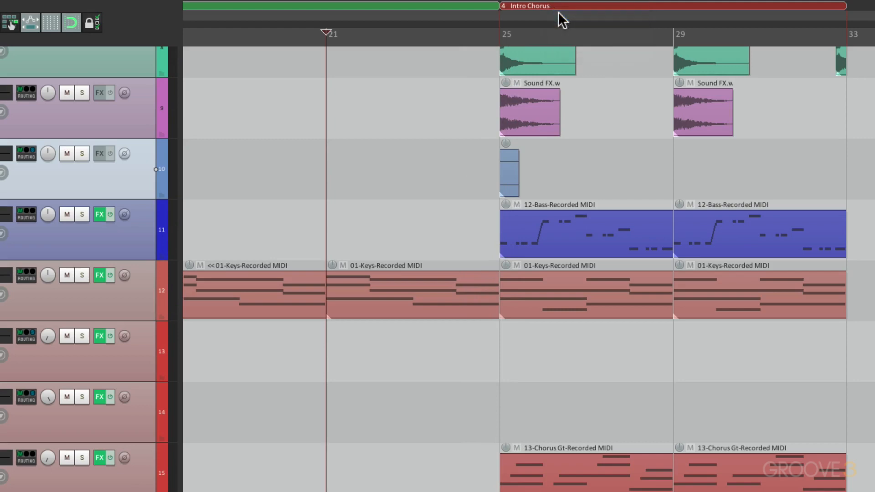
text(Chorus 1)
key(Return)
Copy the first Chorus 1 kick item to bar 21 and reduce it to a one-bar item at bar 24.
scroll(566, 239, up, 10)
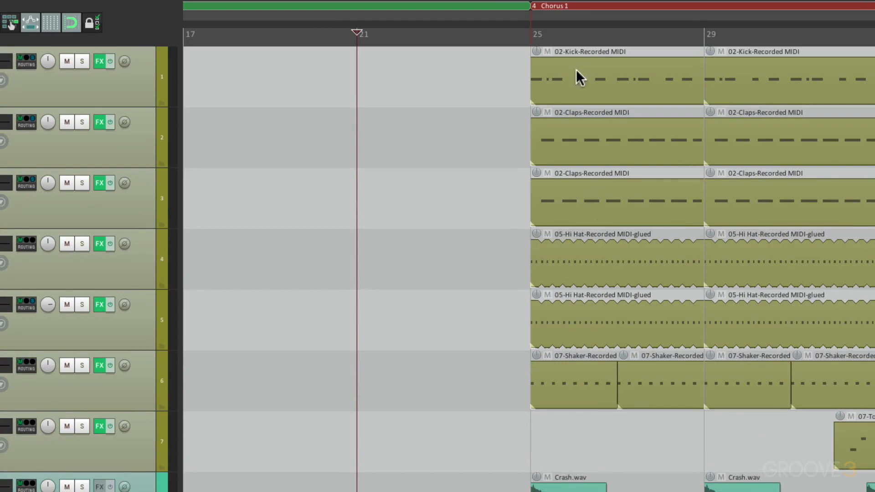
click(564, 67)
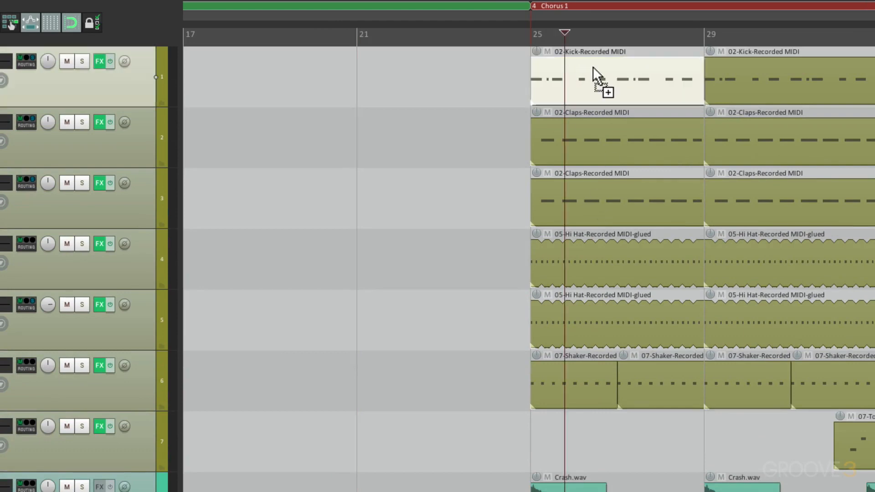
drag(593, 73, 374, 74)
click(402, 153)
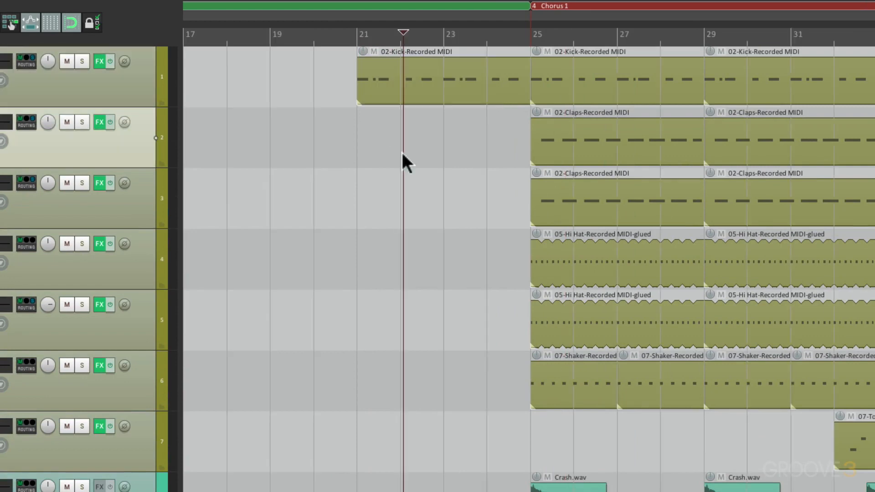
mouse_move(527, 83)
mouse_down()
mouse_move(389, 97)
mouse_move(517, 75)
mouse_up()
scroll(493, 130, up, 5)
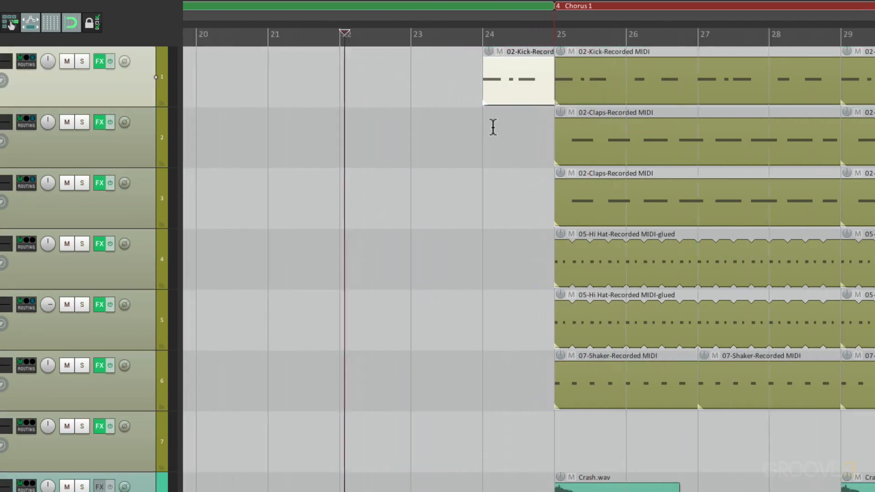
Delete the first two notes of the bar 24 kick item and copy the note at 24.3 to 24.4.
double_click(512, 85)
click(294, 201)
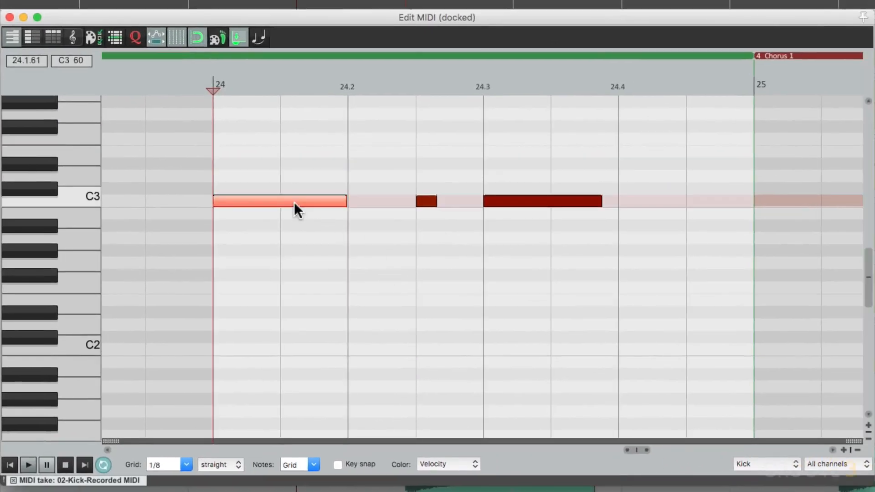
double_click(294, 201)
double_click(426, 201)
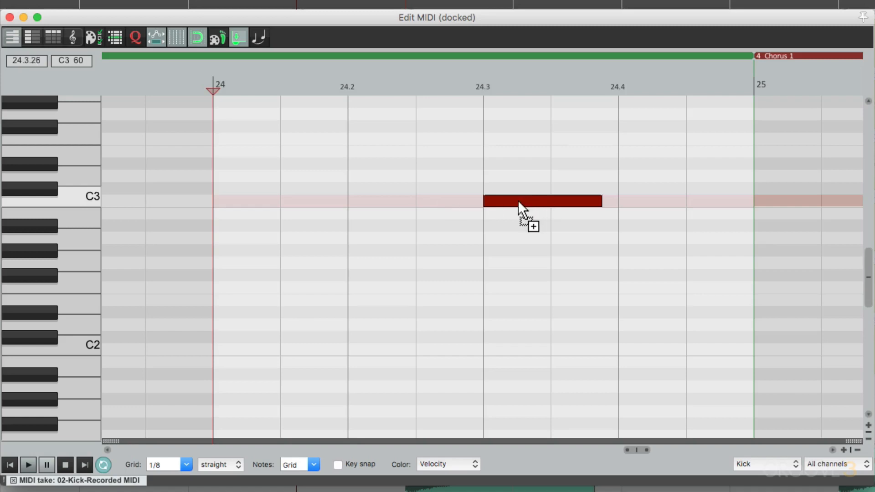
drag(518, 201, 665, 197)
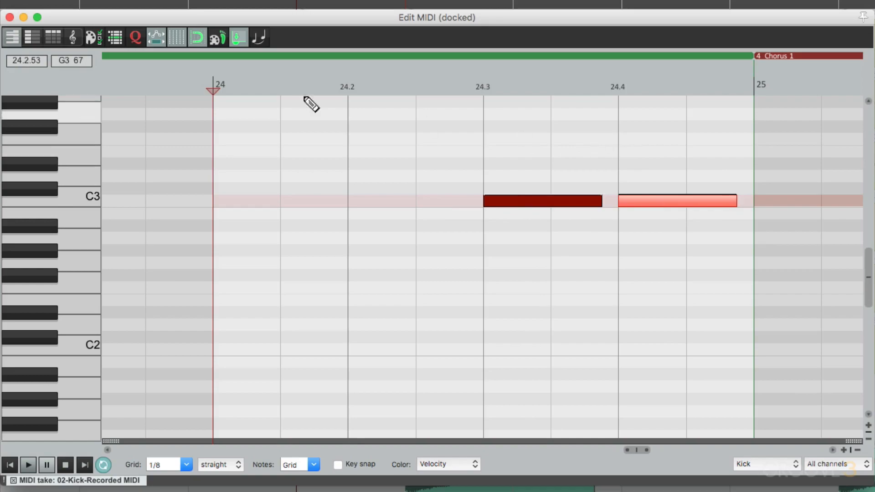
click(9, 18)
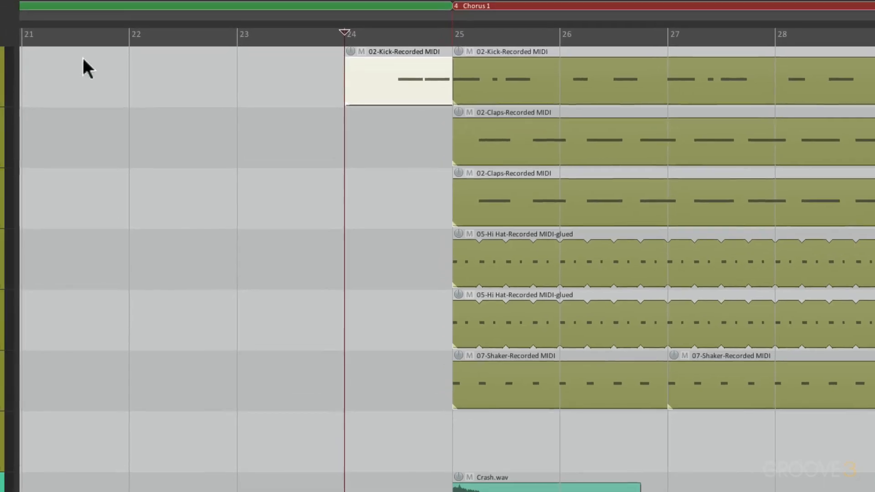
Play the kick lead-in to Chorus 1 from bar 23.
click(246, 79)
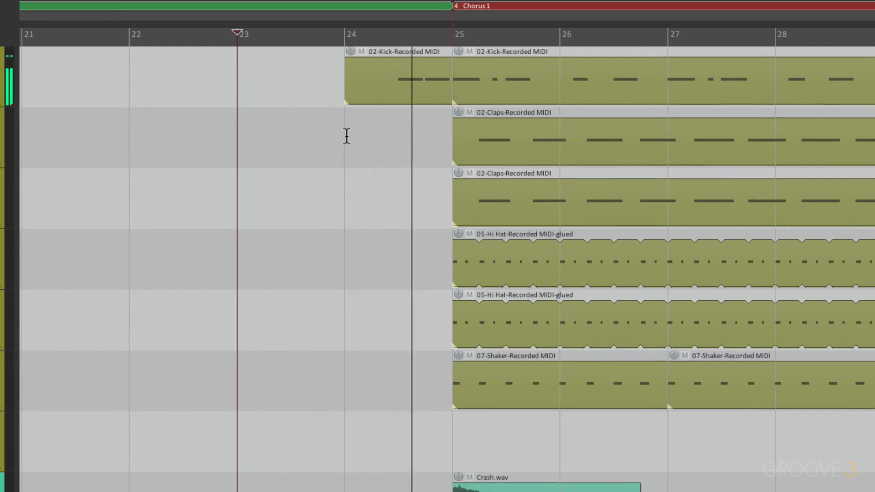
key(space)
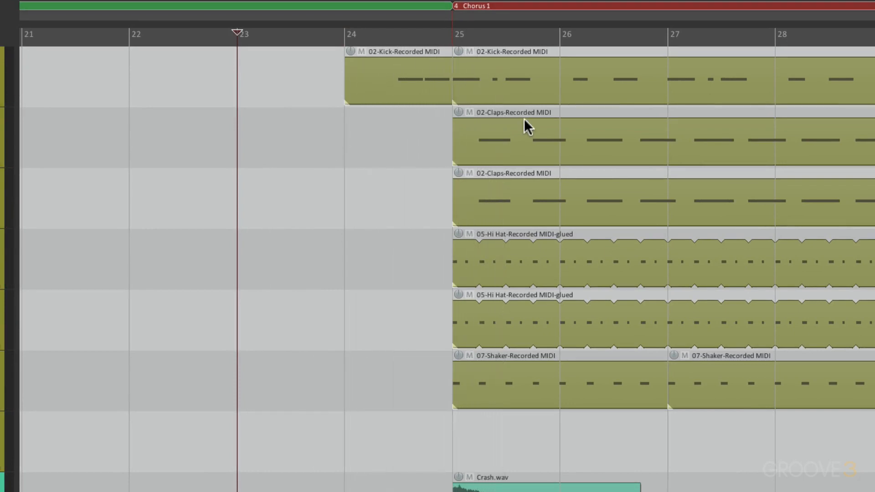
Copy the Chorus 1 region with its items to bar 33, directly after Chorus 1.
scroll(314, 246, down, 5)
scroll(316, 252, down, 3)
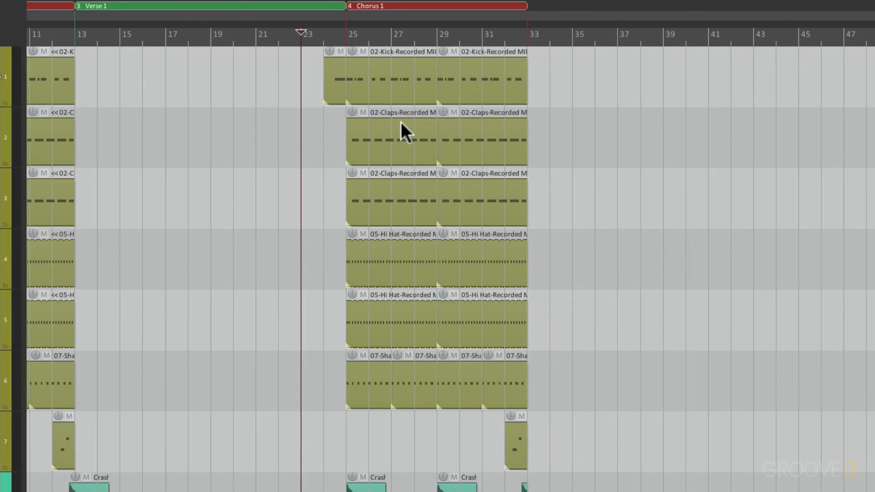
scroll(401, 122, up, 4)
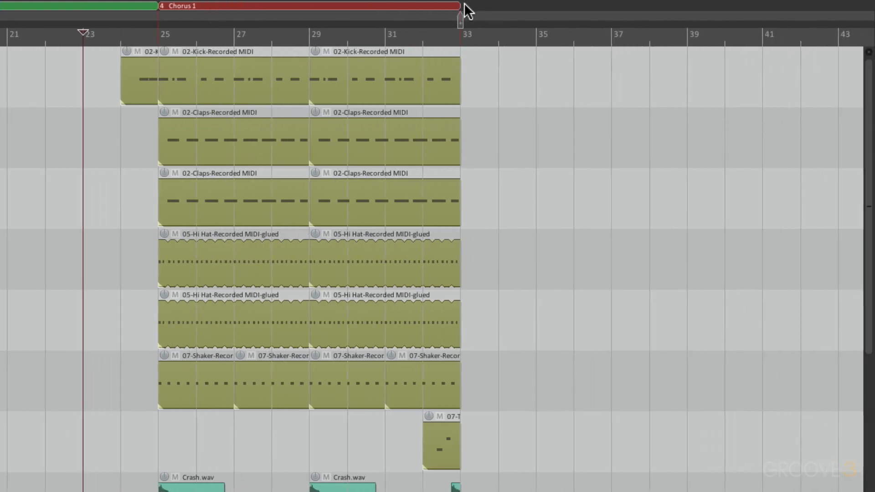
drag(464, 4, 465, 4)
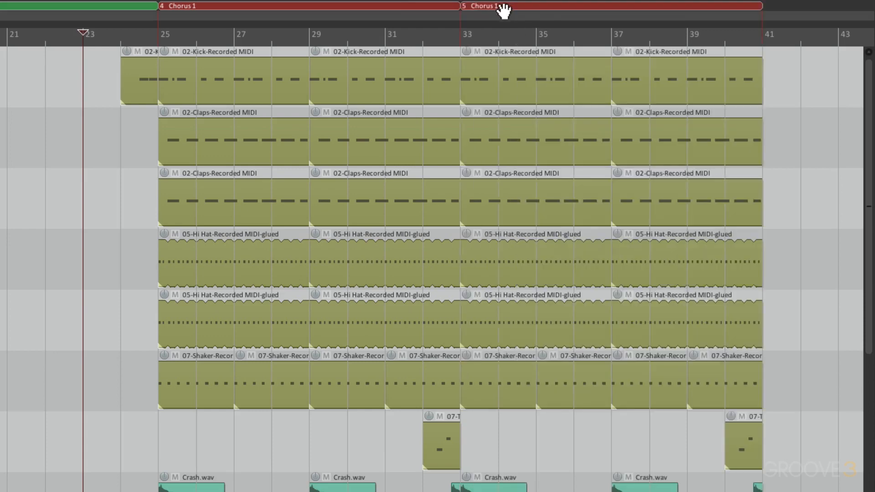
Rename the region at bar 33 to Post-Chorus and change its color to purple.
right_click(505, 6)
click(514, 19)
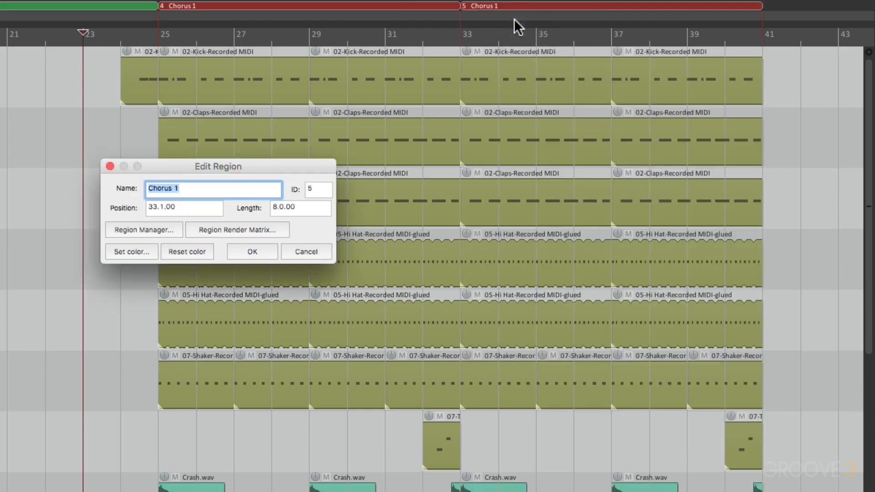
text(Post-Chorus)
click(129, 250)
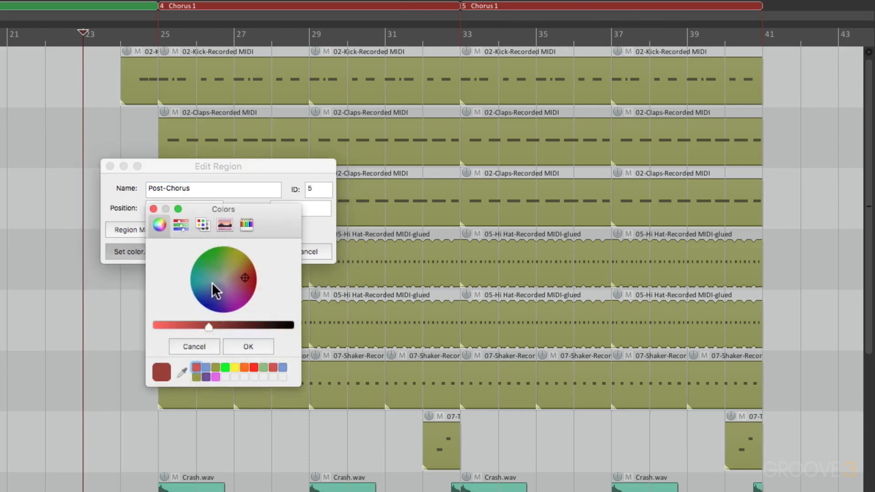
click(225, 293)
drag(226, 293, 228, 294)
click(243, 347)
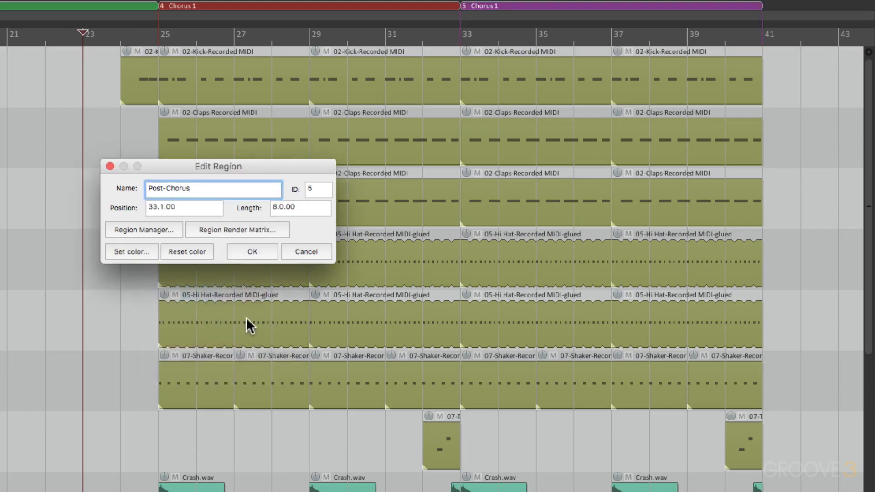
click(252, 252)
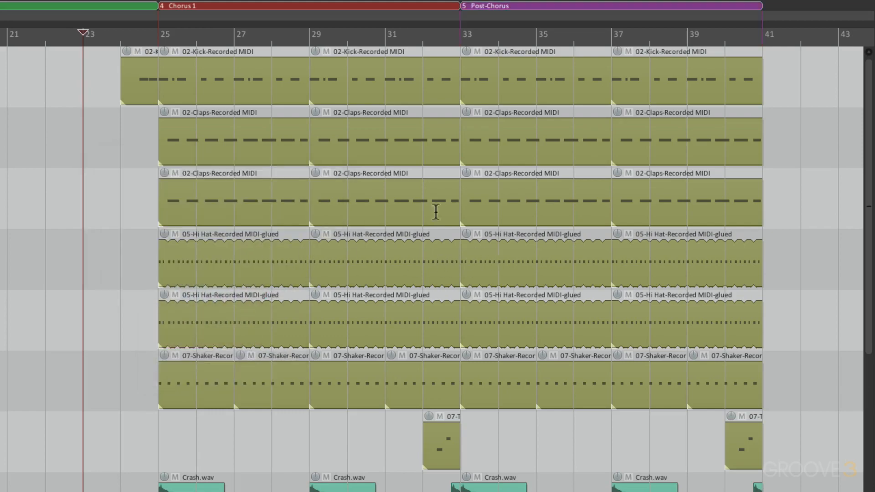
Duplicate the Synth track, move the duplicate's bar 21 item to bar 32 and add a copy at bar 36.
scroll(442, 307, down, 10)
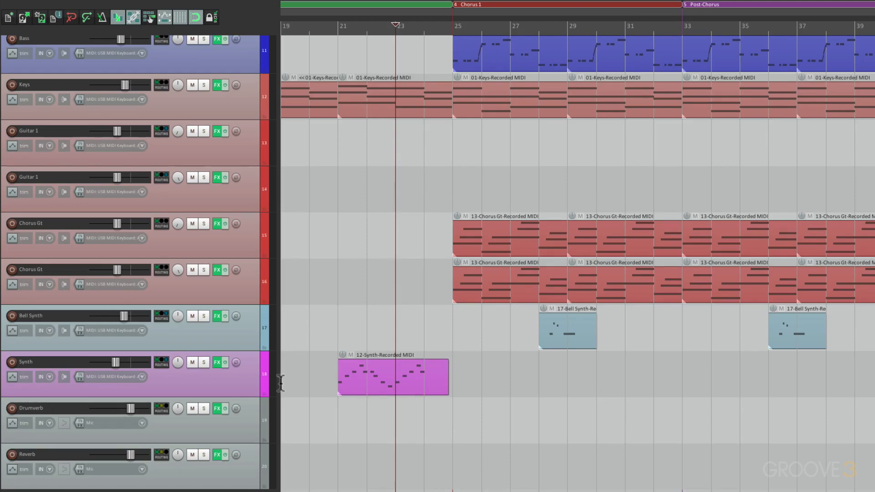
right_click(247, 380)
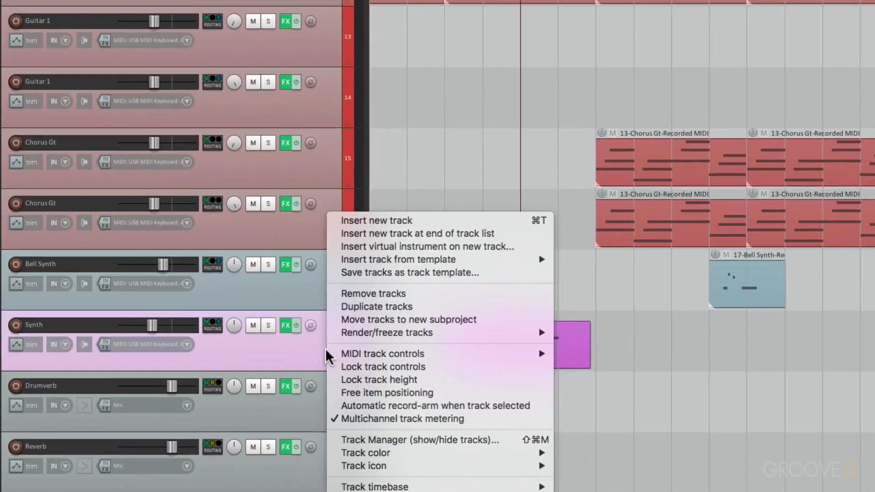
click(349, 306)
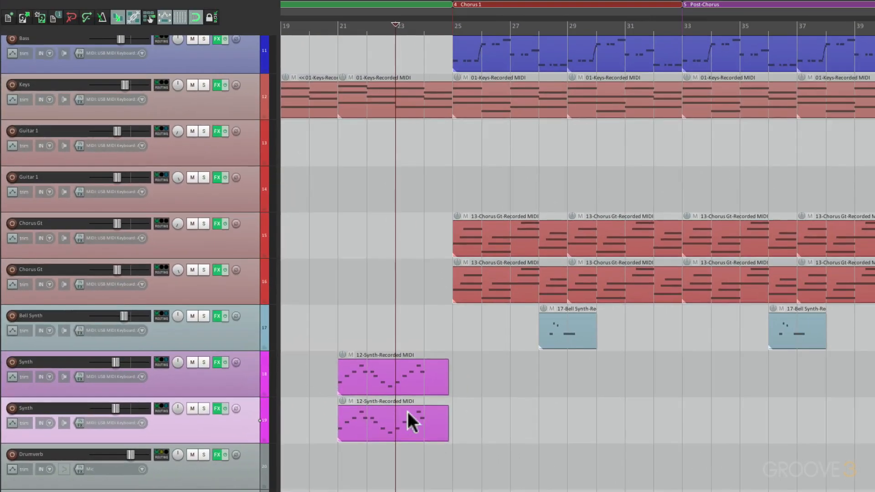
drag(407, 412, 786, 399)
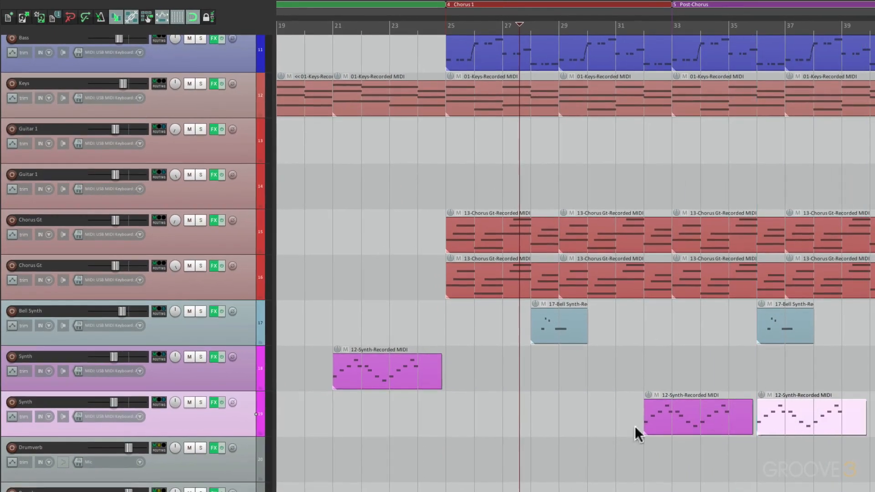
scroll(633, 431, down, 5)
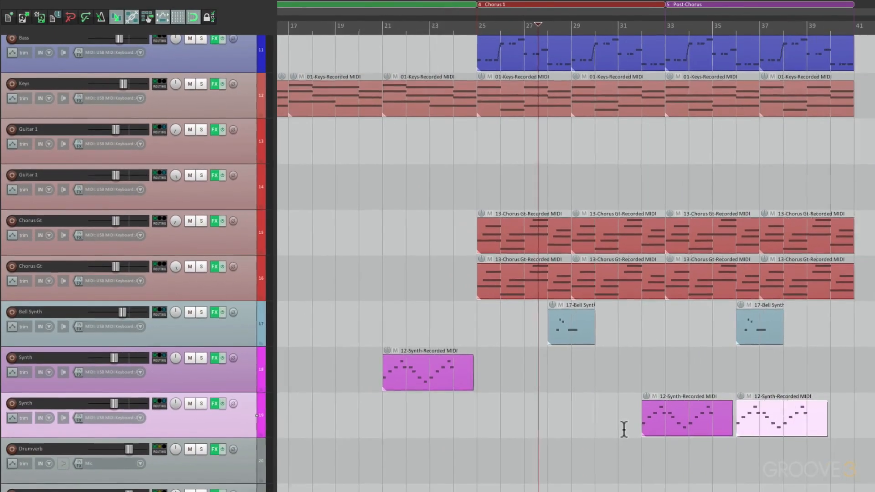
Delete the Intro item from the duplicated Synth track and move that track above the original Synth track.
scroll(300, 412, left, 1)
click(317, 417)
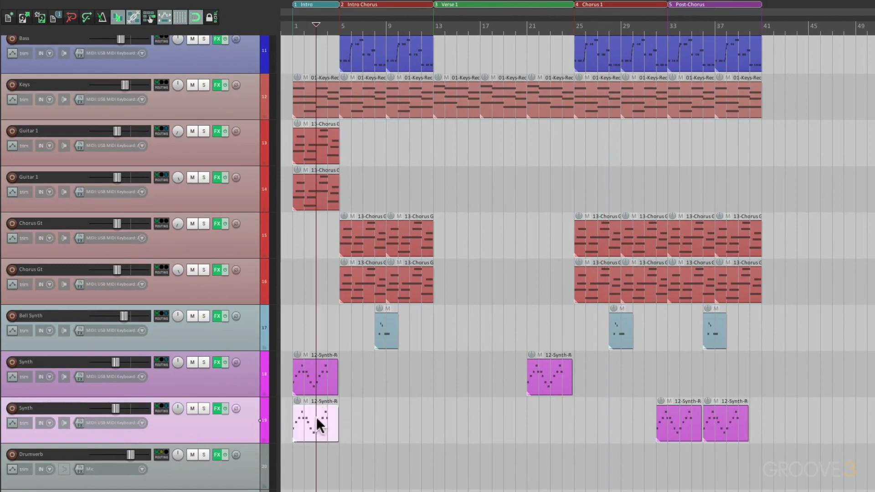
drag(247, 418, 248, 371)
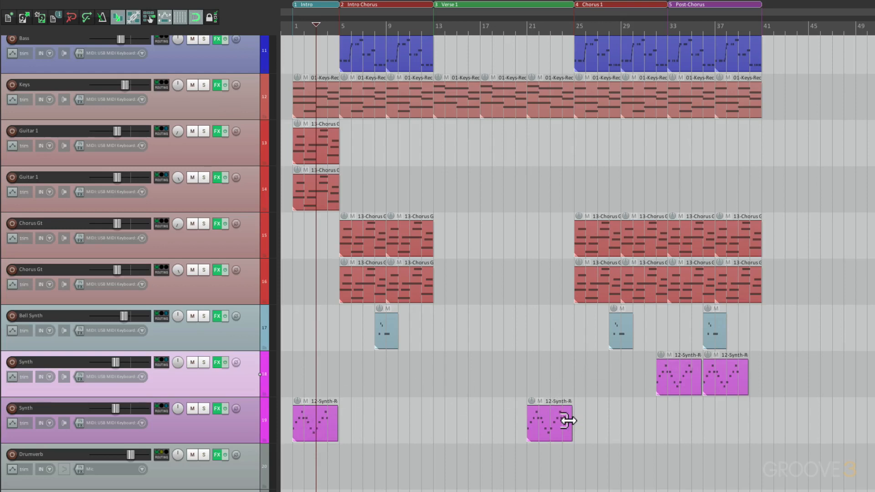
Lower the Reverb send of the duplicated Synth track to about -15 dB.
scroll(750, 396, up, 5)
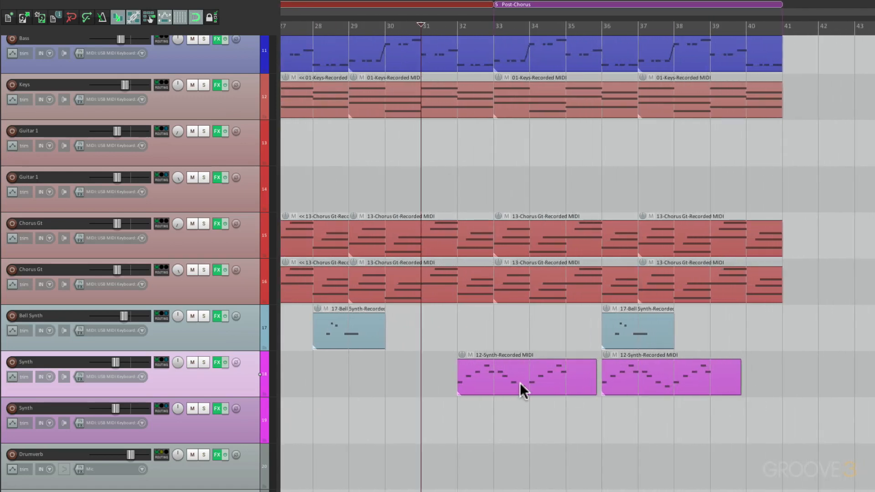
click(165, 365)
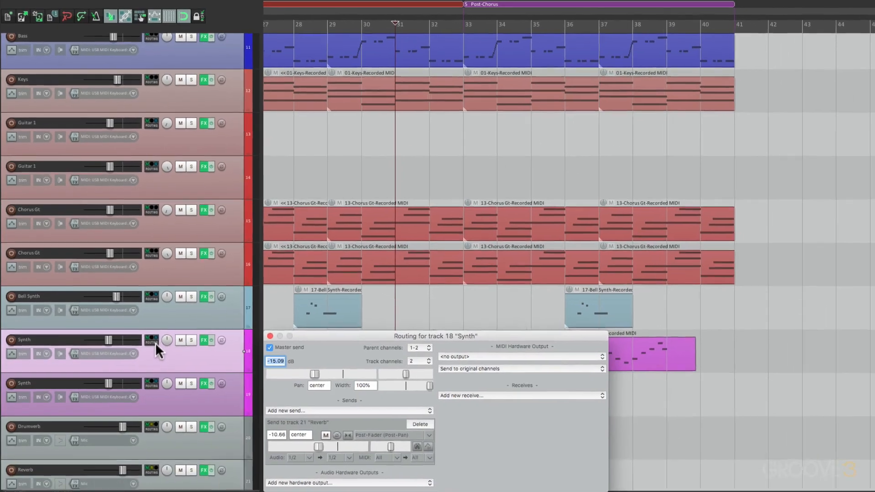
click(313, 441)
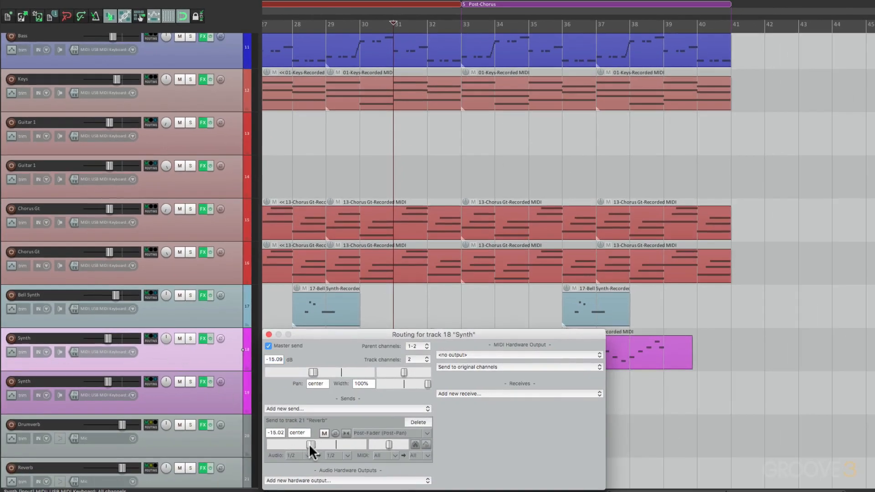
drag(308, 444, 309, 447)
click(269, 335)
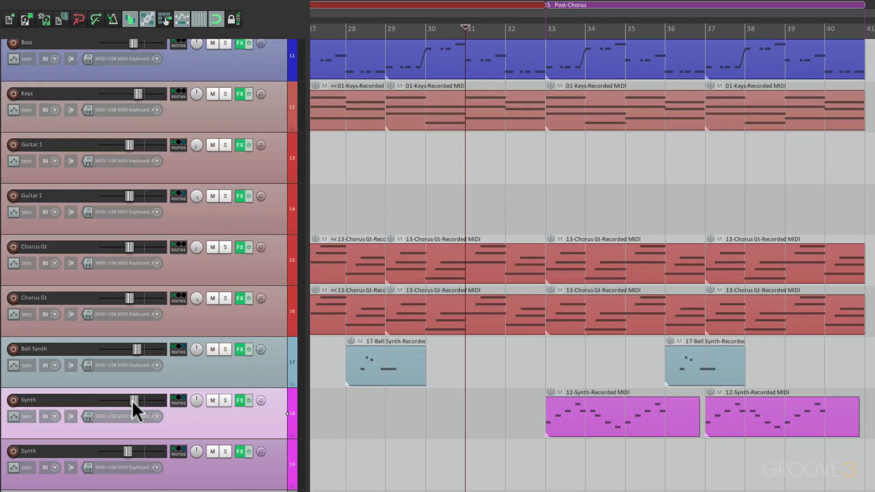
Shift the duplicated Synth items to bars 33 and 37 and raise the track's volume while playing from bar 31.
key(space)
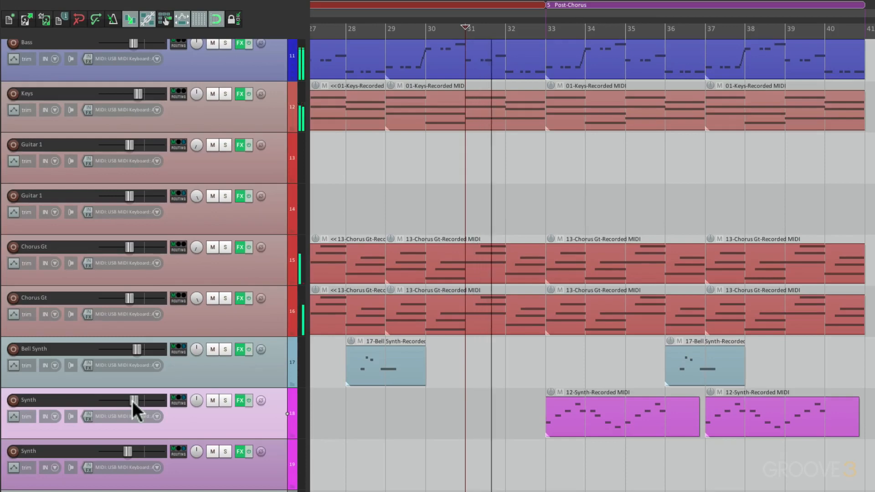
drag(130, 400, 133, 401)
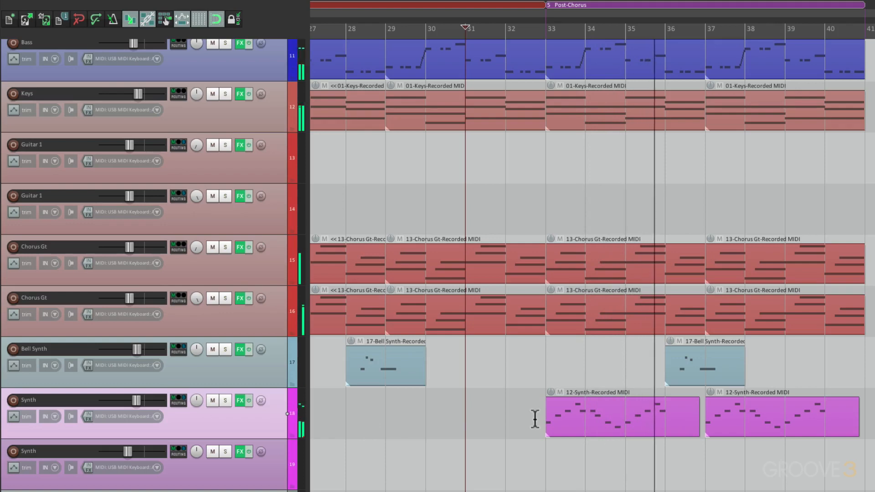
key(space)
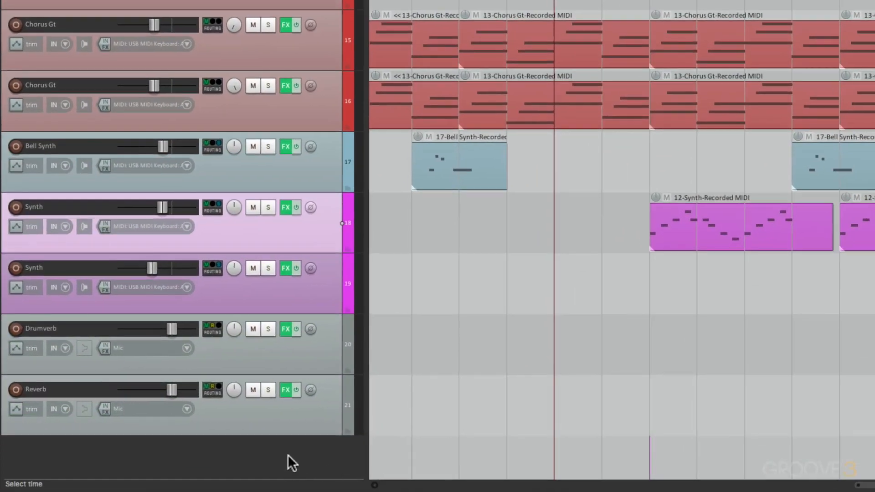
Add a new track below Reverb and name it Delay.
double_click(288, 455)
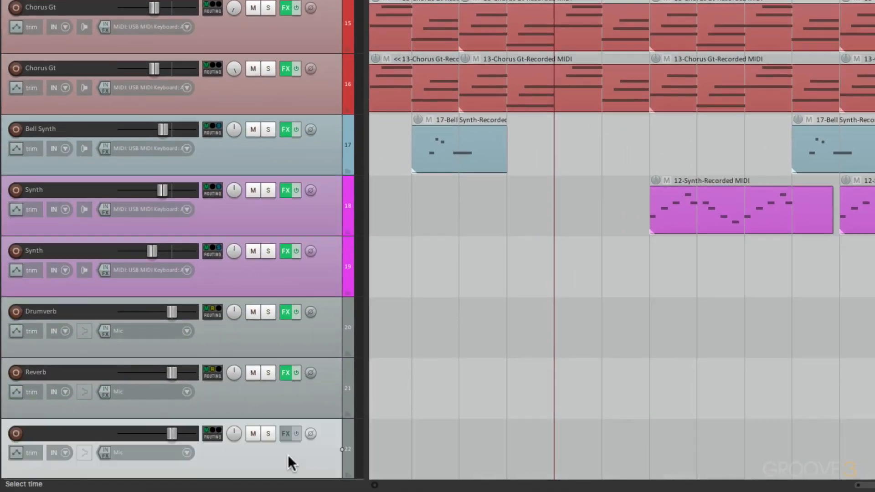
double_click(71, 431)
text(Delay)
key(Return)
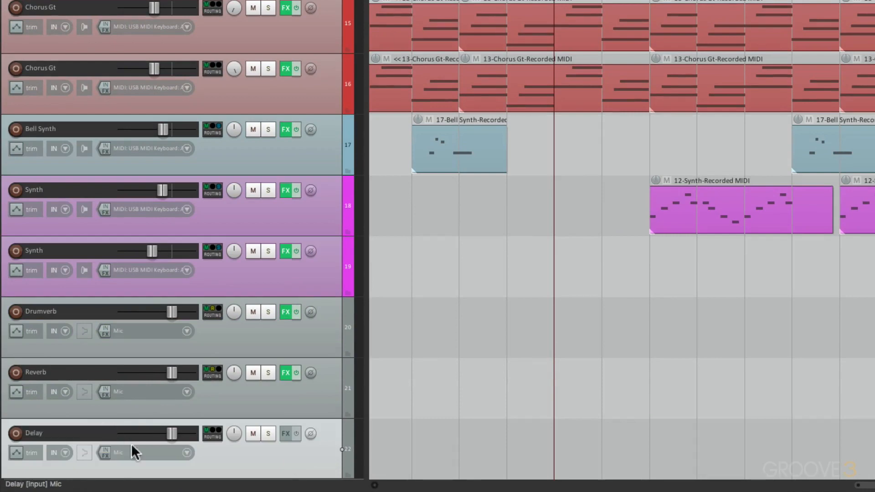
Insert ReaDelay (Cockos) on the Delay track and pull its dry level down to -inf.
click(286, 433)
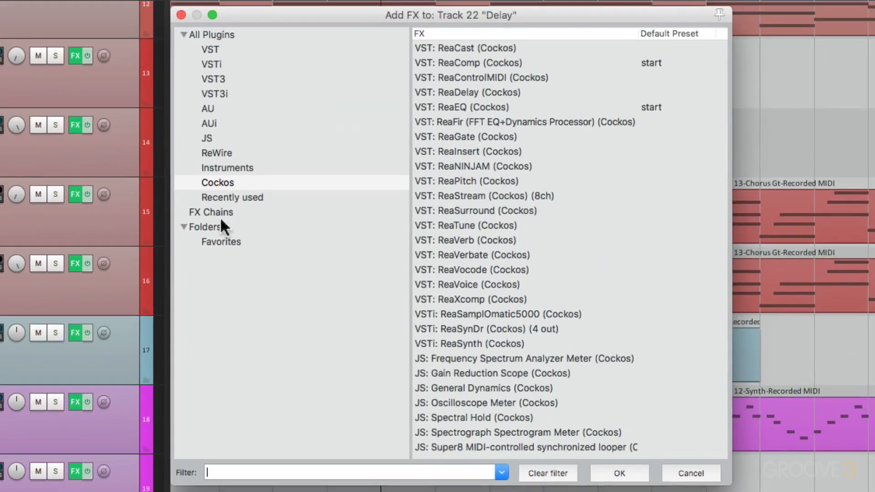
click(255, 181)
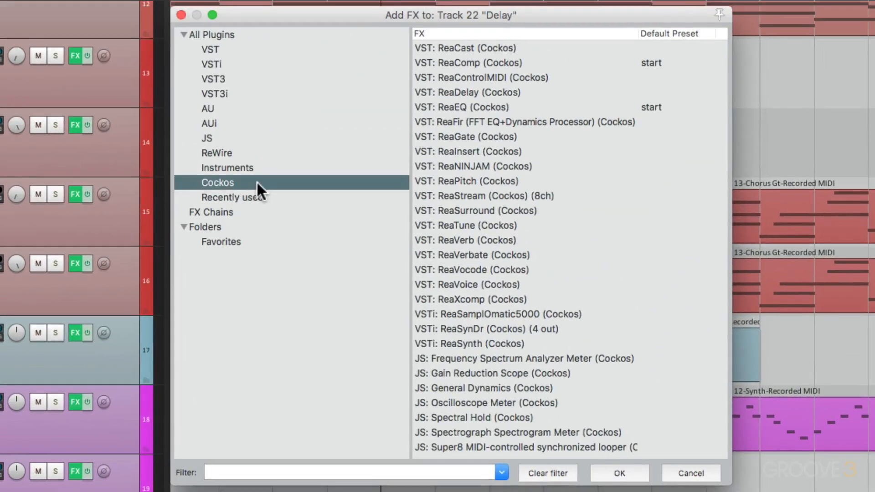
click(525, 90)
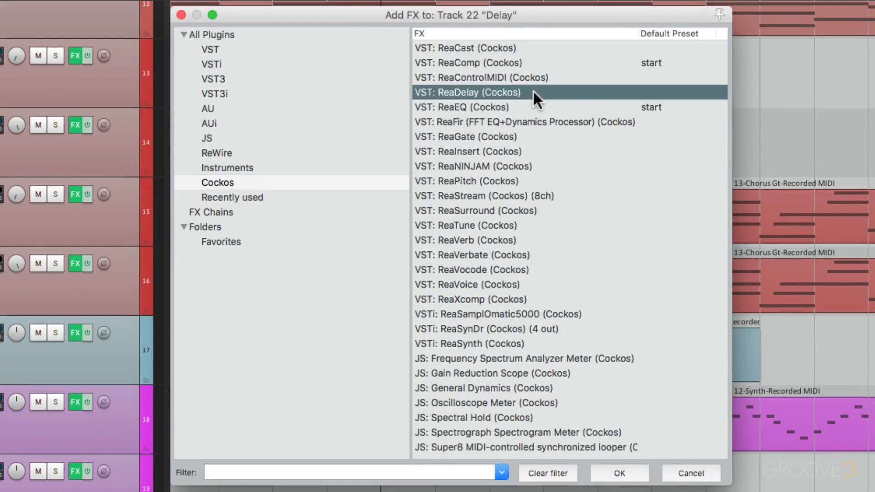
double_click(532, 91)
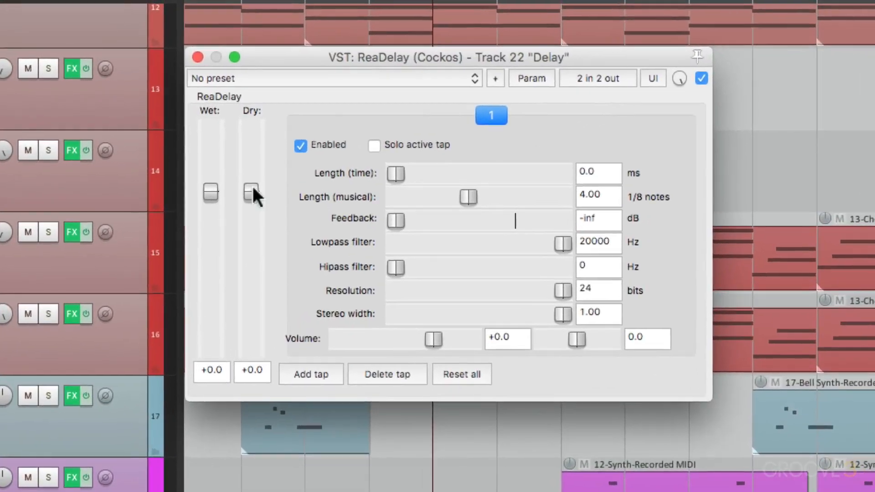
drag(253, 187, 251, 358)
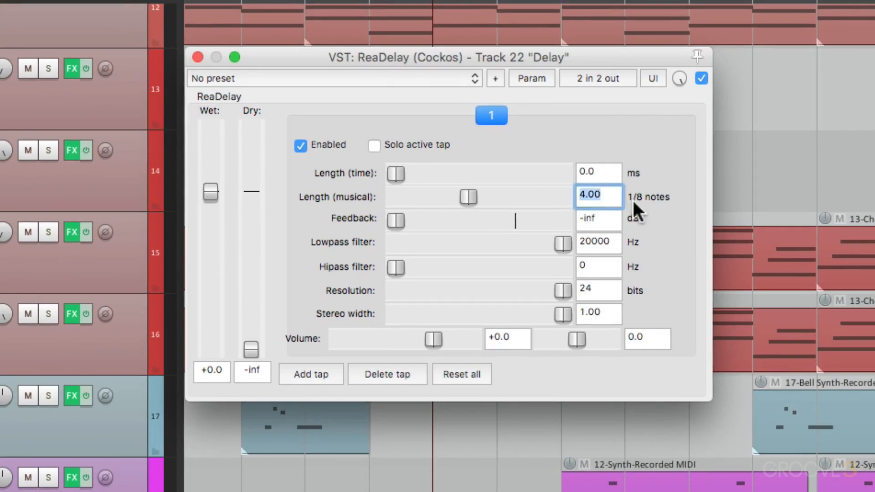
Set the first delay tap's musical length to 1 eighth note and pan it to -1.0.
text(1)
key(Return)
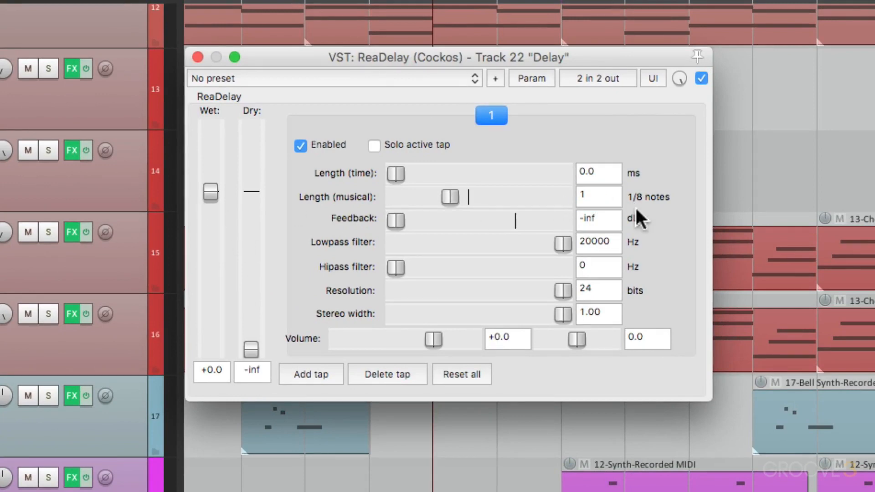
drag(577, 339, 527, 355)
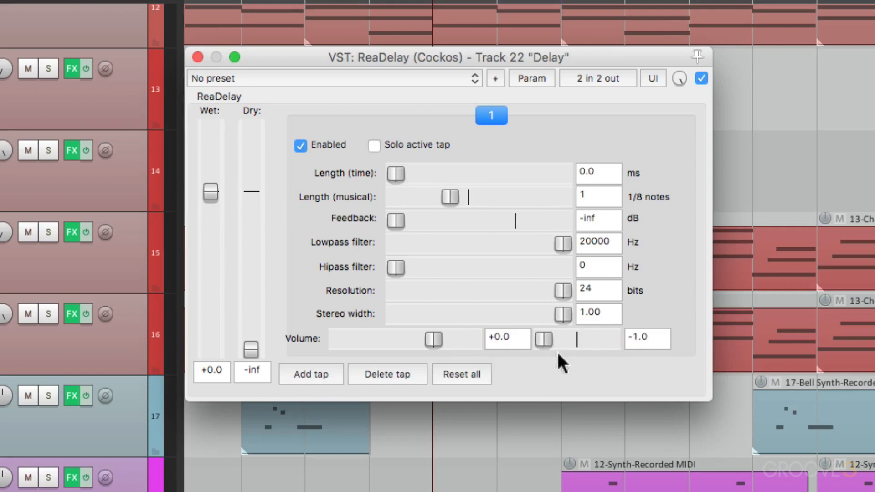
Add a second delay tap with a musical length of 2 eighth notes, panned to 1.0, and close the plug-in.
click(326, 373)
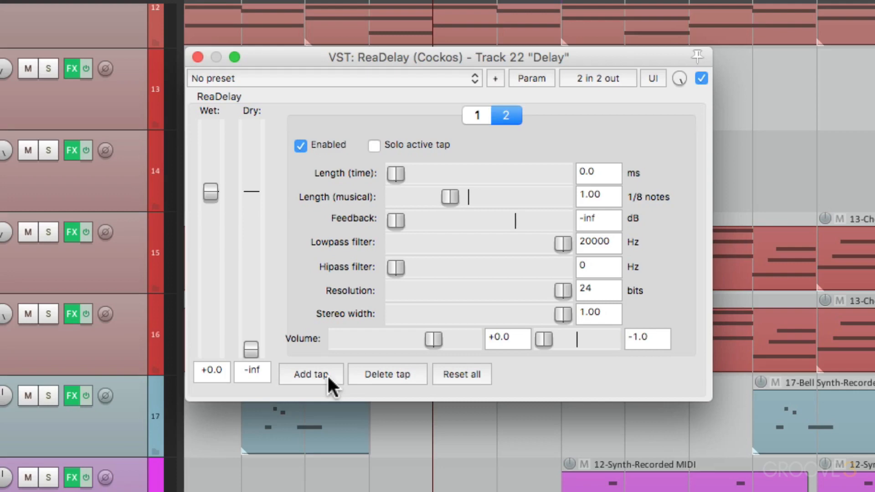
double_click(612, 188)
text(2)
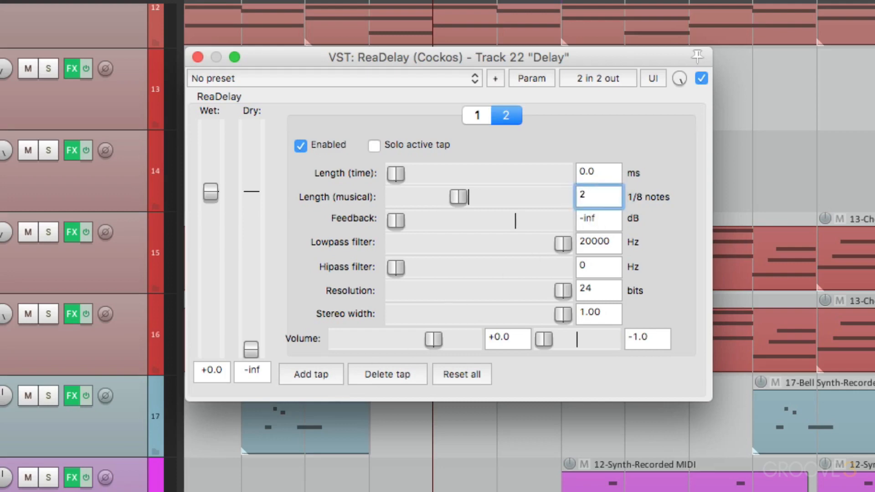
key(Return)
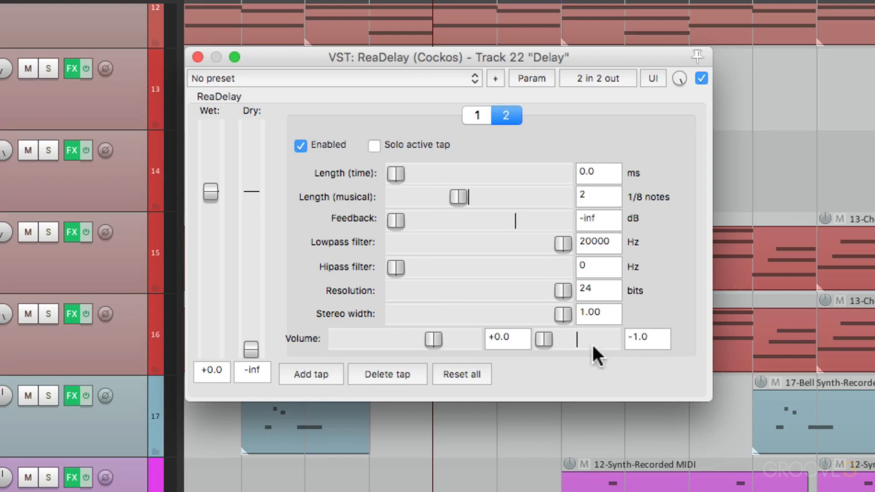
drag(544, 340, 648, 342)
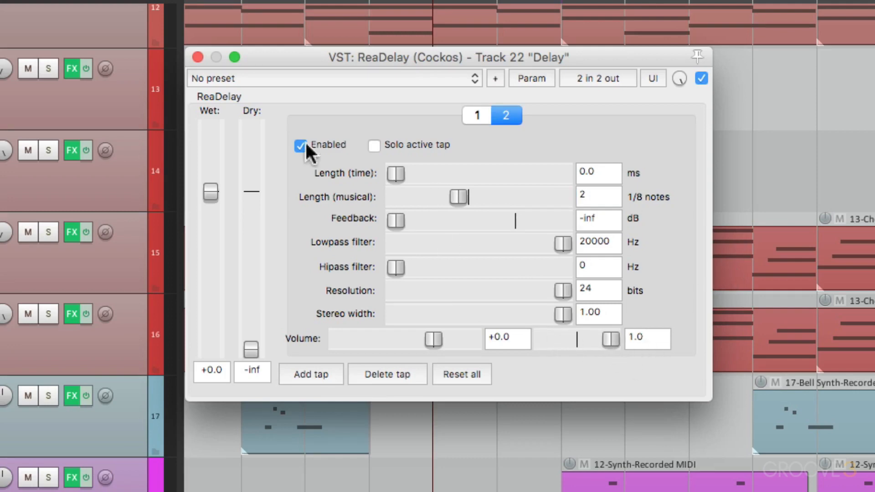
click(198, 59)
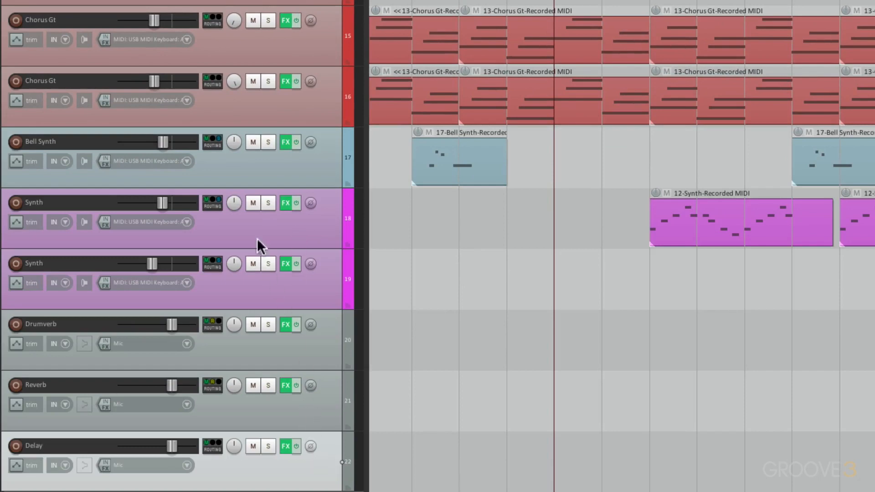
Create a send from the upper Synth track to Delay and lower it to about -14.6 dB during playback.
drag(217, 205, 322, 476)
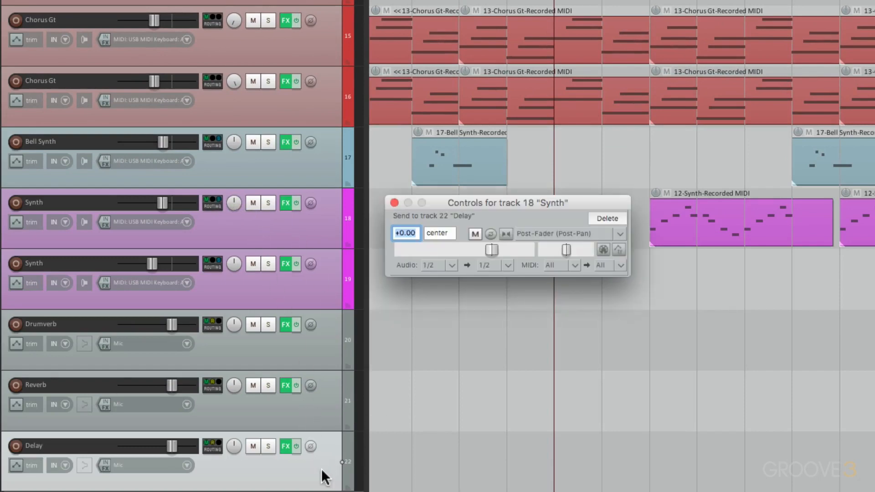
click(491, 250)
key(space)
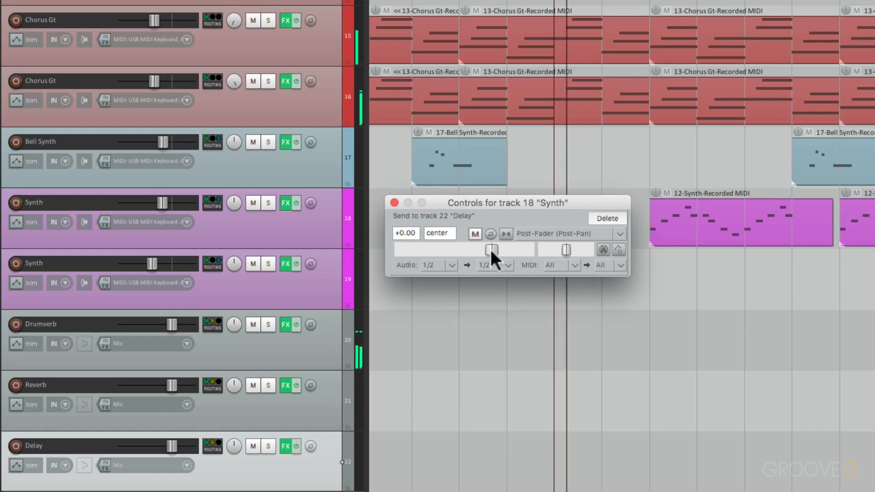
drag(491, 251, 456, 261)
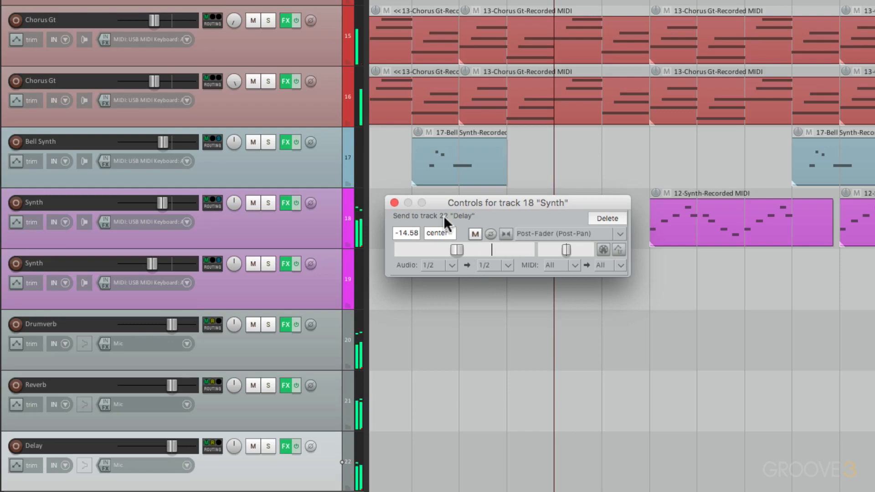
click(395, 203)
scroll(444, 358, down, 2)
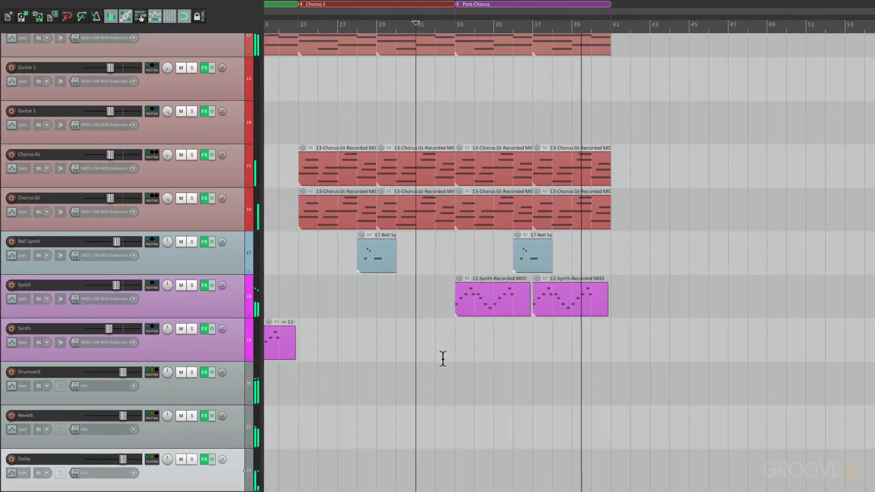
key(space)
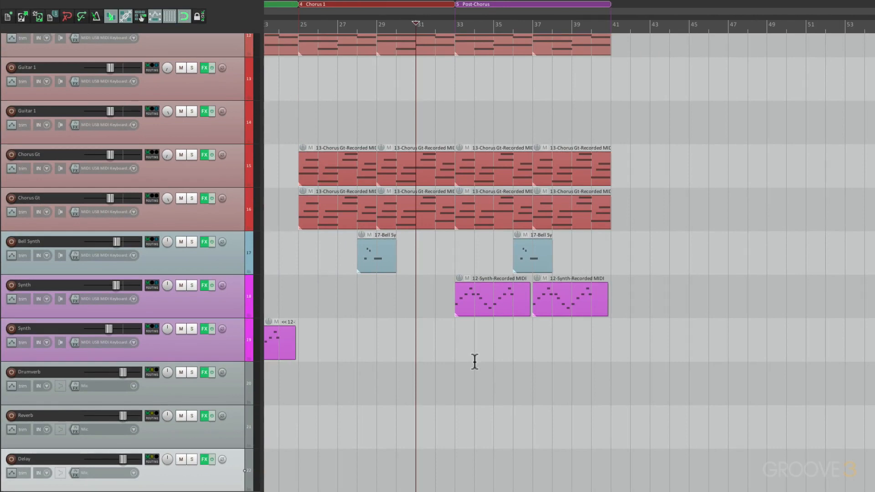
Play the Verse 1 synth part from bar 20 and the delayed Post-Chorus synth part from bar 32 for comparison.
scroll(474, 362, left, 5)
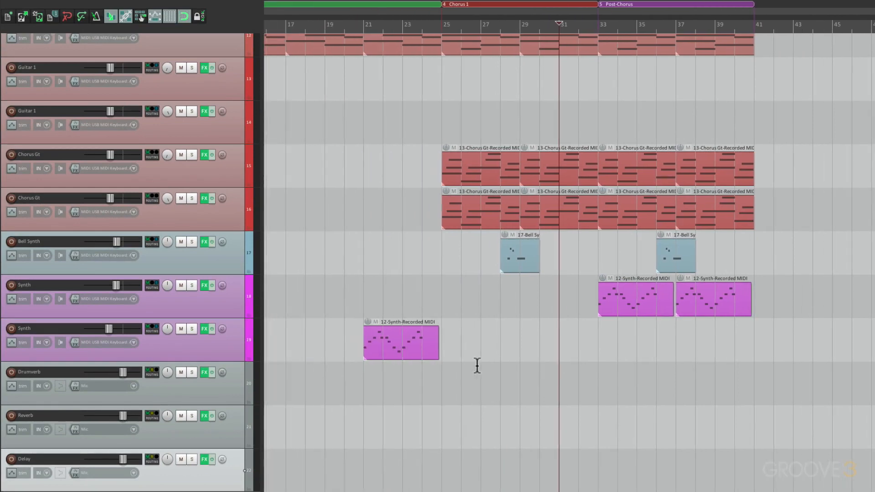
click(356, 338)
key(space)
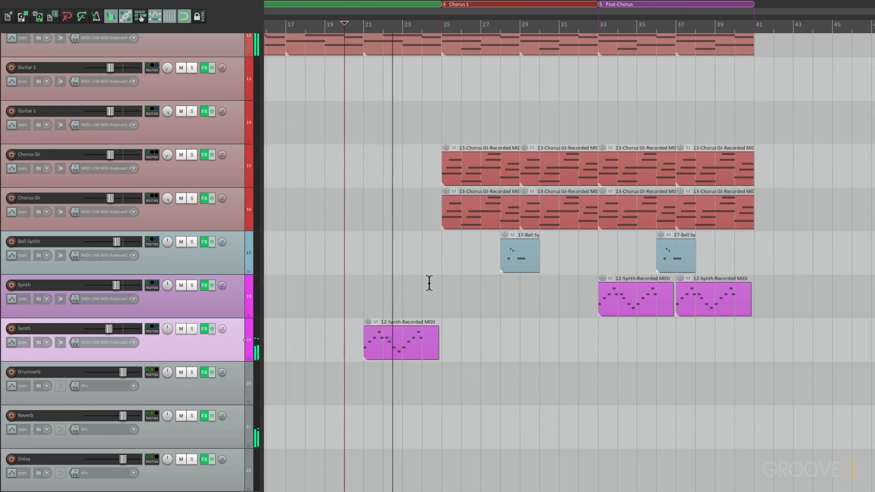
key(space)
scroll(430, 283, right, 5)
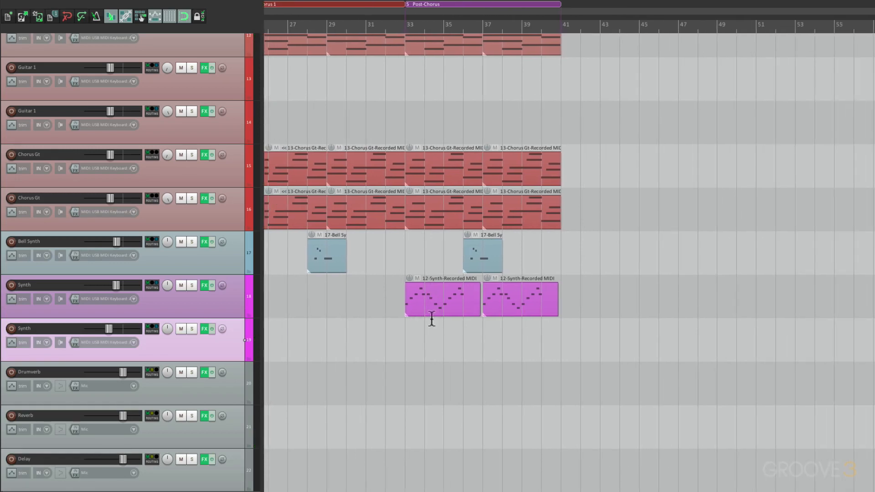
click(385, 329)
key(space)
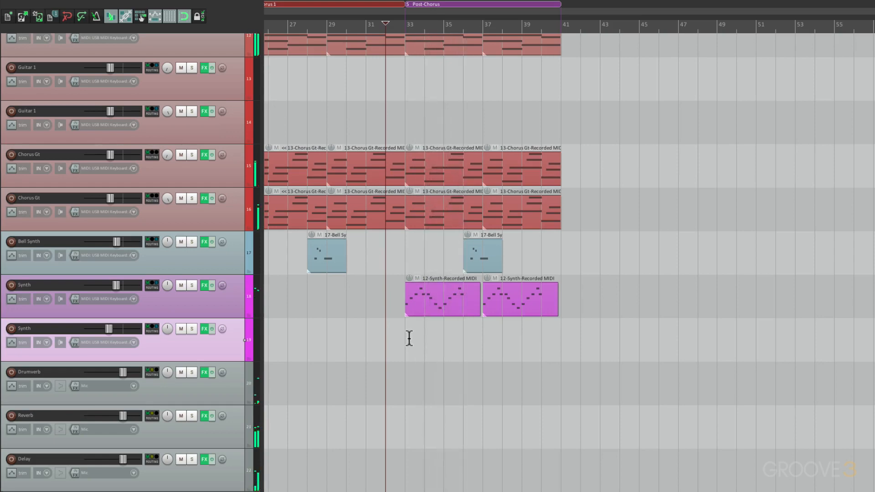
key(space)
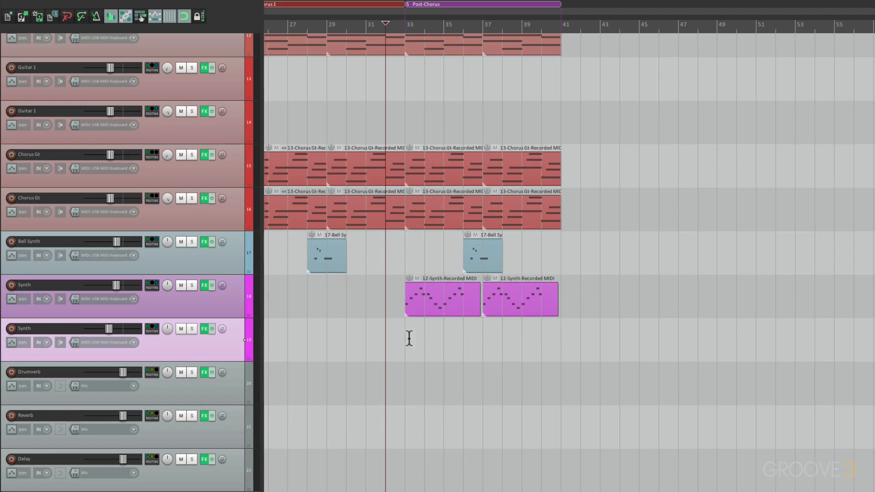
Copy the Verse 1 region with its items to bar 41, directly after Post-Chorus.
scroll(409, 338, down, 3)
scroll(409, 338, left, 5)
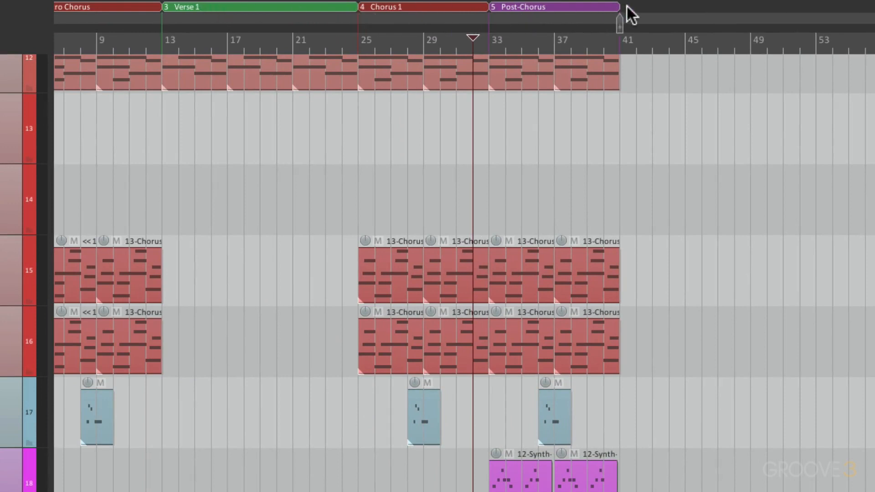
drag(627, 7, 656, 20)
scroll(566, 183, right, 5)
scroll(522, 202, up, 1)
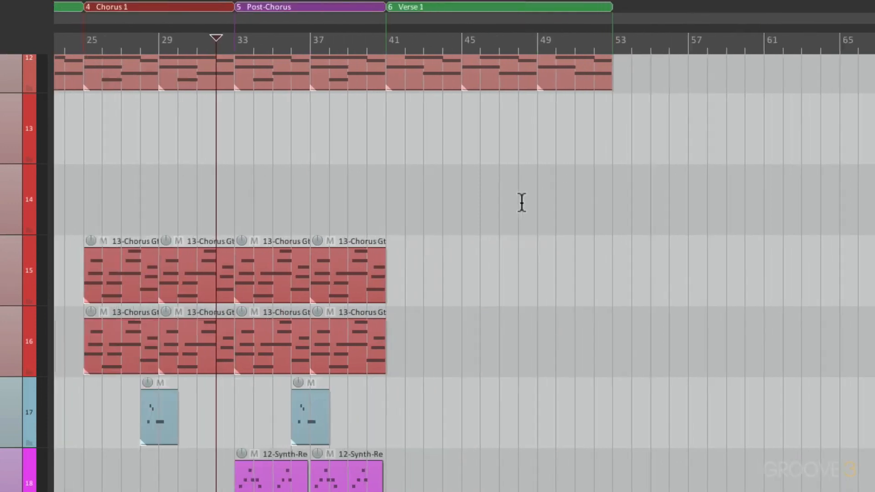
Rename the copied verse region at bar 41 as Verse 2.
scroll(521, 202, up, 2)
right_click(415, 9)
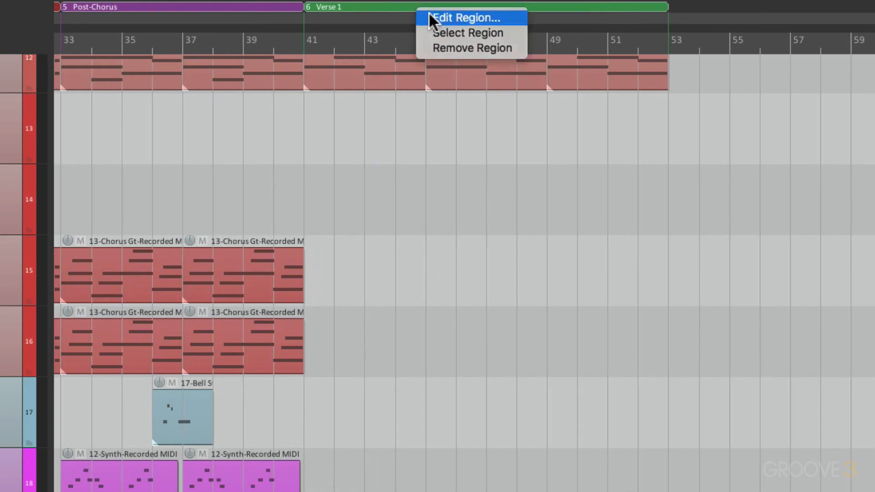
click(430, 19)
text(Verse 2)
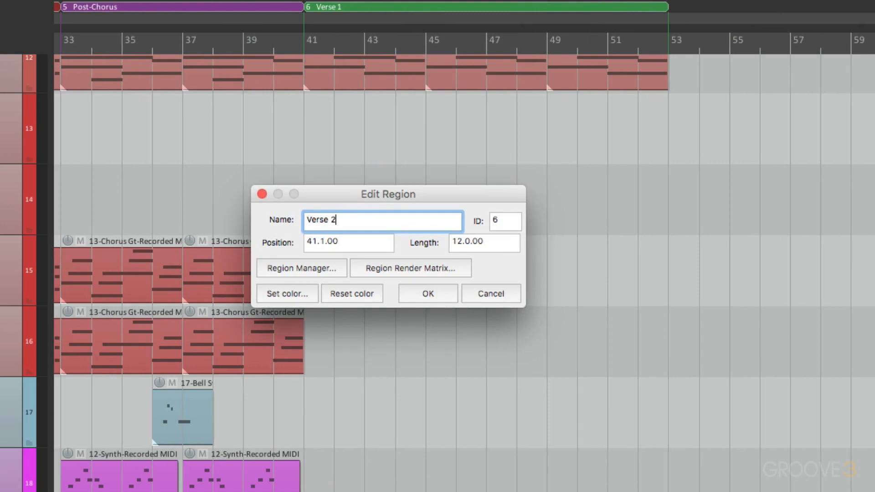
key(Return)
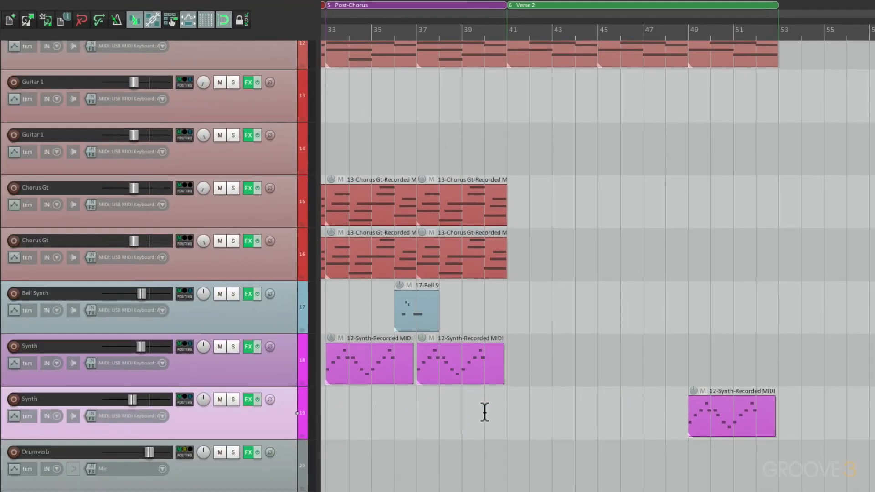
Play the transition into Verse 2 from bar 40 and its ending from bar 49, checking the synth and kick lead-in.
click(485, 412)
key(space)
scroll(524, 391, up, 3)
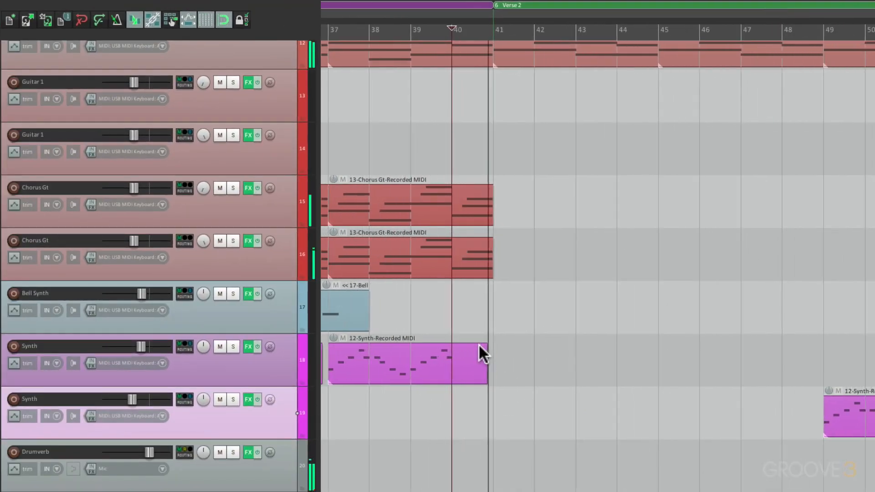
scroll(621, 338, down, 2)
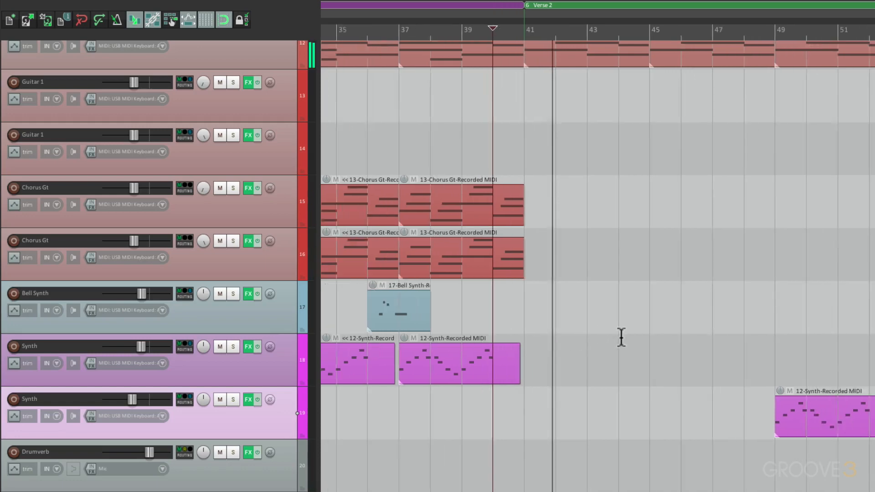
scroll(621, 338, down, 1)
scroll(623, 338, right, 3)
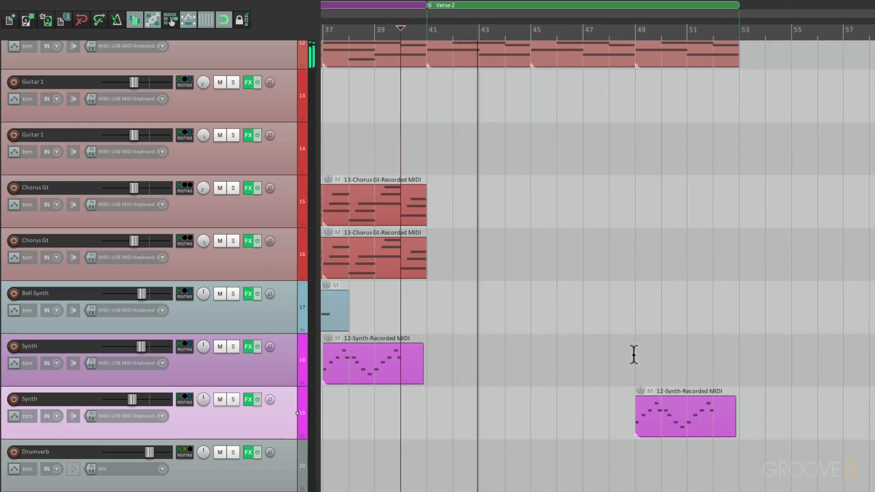
click(633, 355)
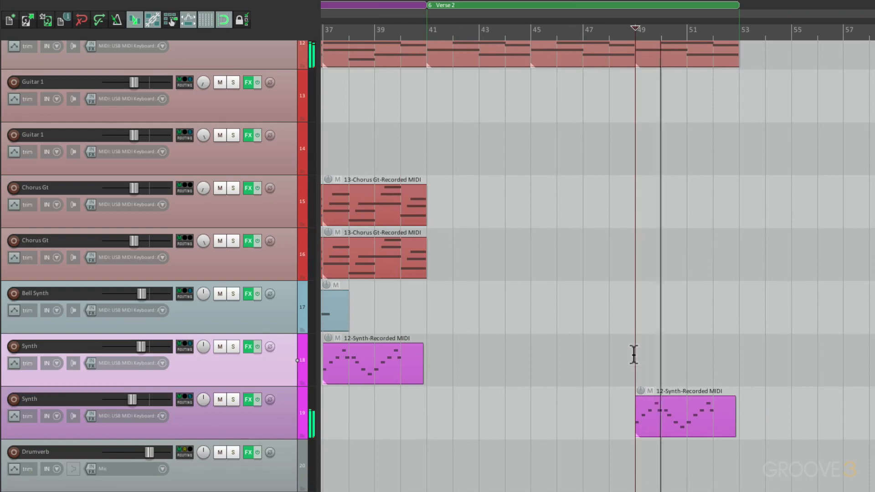
scroll(634, 355, up, 5)
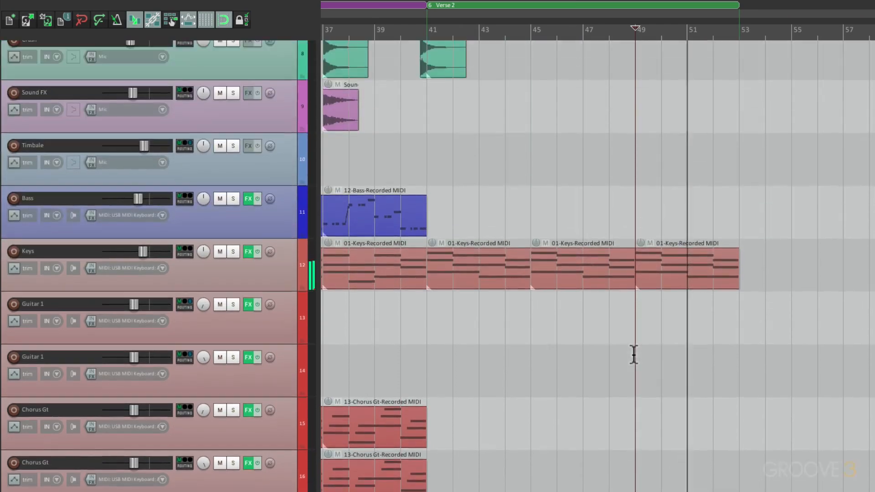
scroll(634, 355, up, 8)
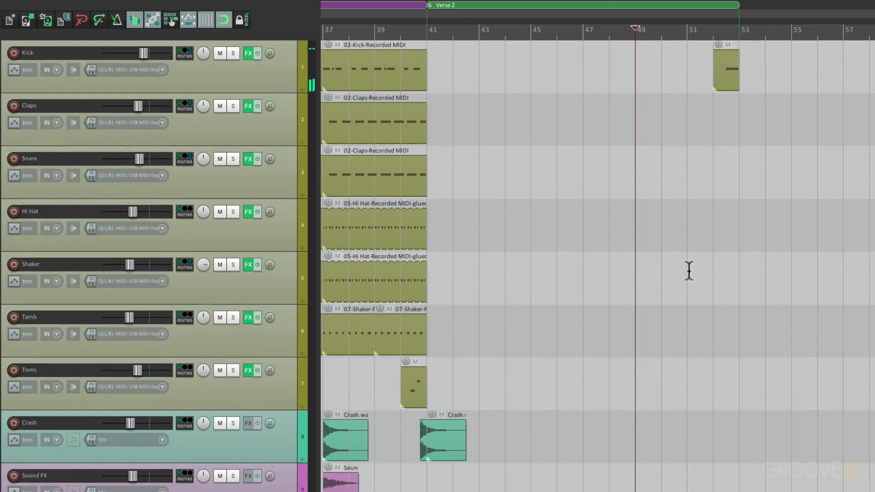
Copy the Chorus 1 region with its items to bar 53, directly after Verse 2, and rename the copy Chorus 2.
scroll(529, 291, down, 4)
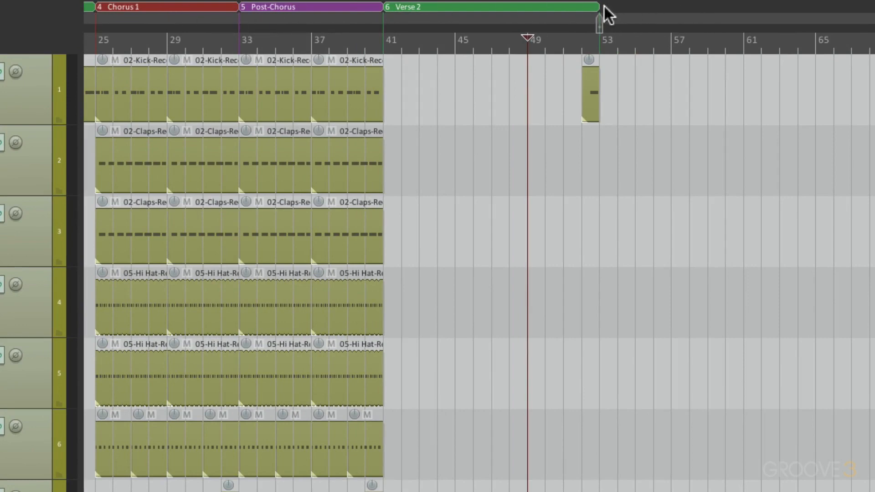
drag(604, 6, 605, 8)
right_click(637, 8)
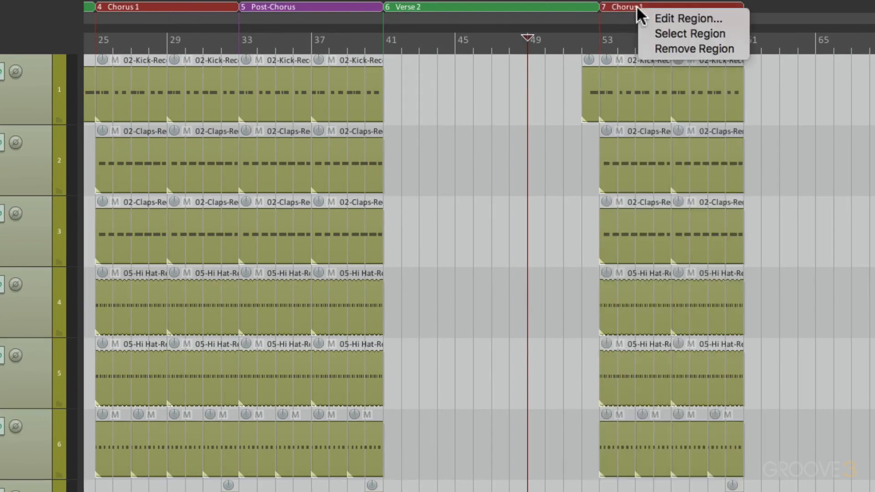
click(647, 19)
key(Right)
key(BackSpace)
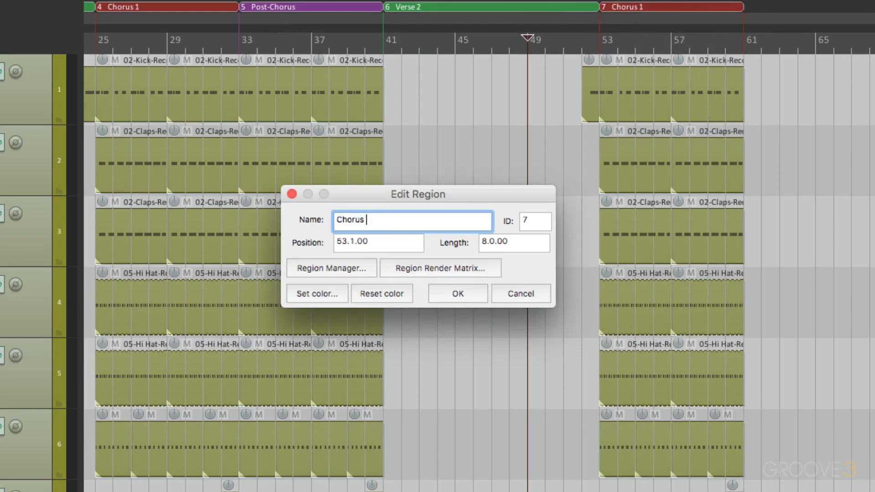
key(Return)
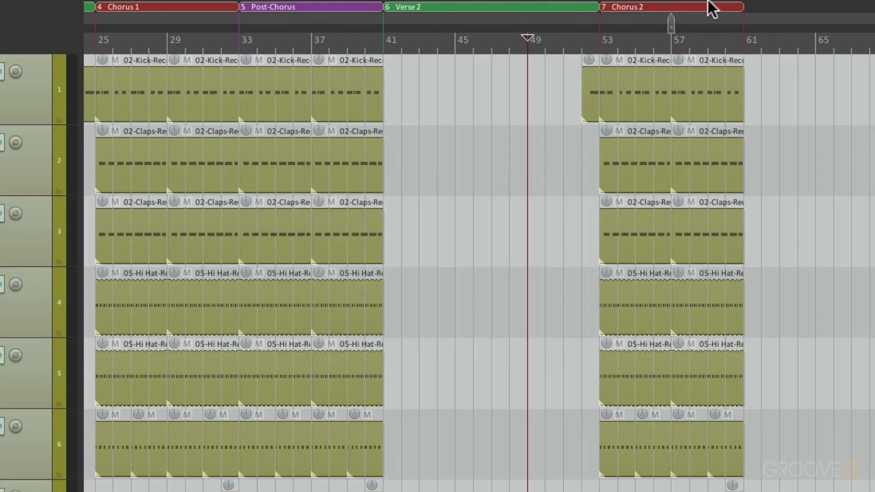
Copy the Post-Chorus region with its items to bar 61, directly after Chorus 2.
drag(698, 8, 705, 15)
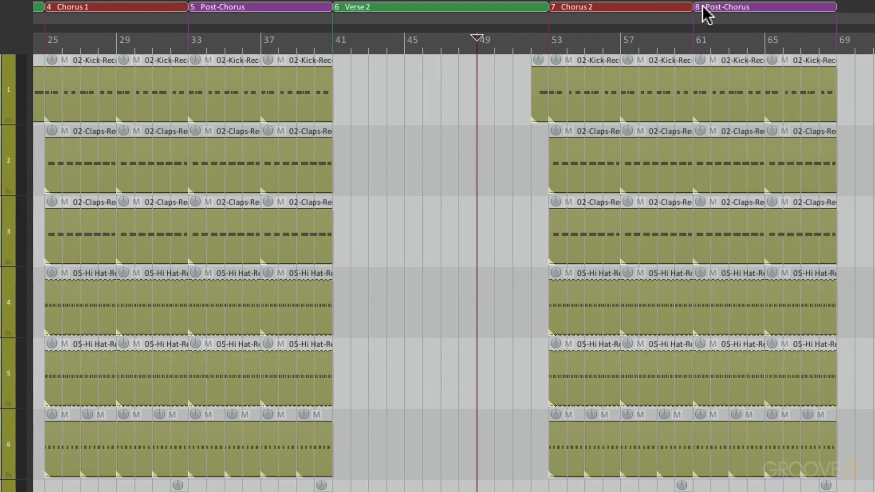
scroll(738, 136, up, 5)
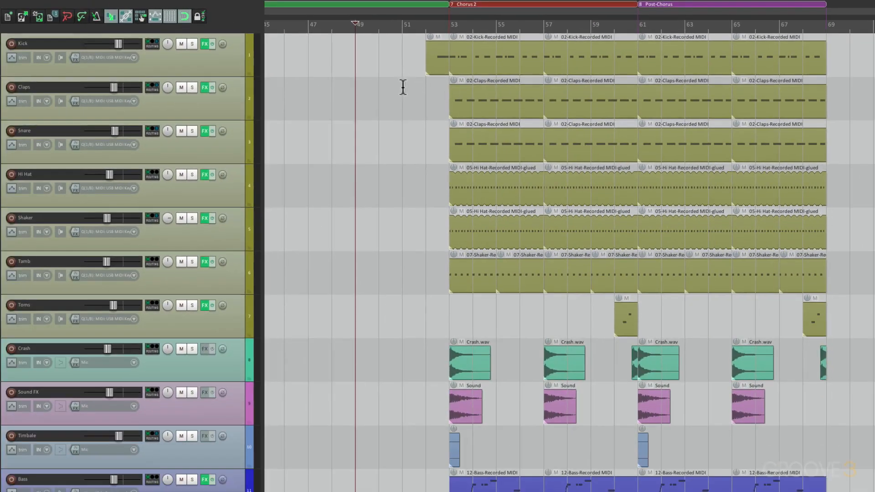
Play the transition from Verse 2 into Chorus 2, starting at bar 51.
click(403, 87)
scroll(429, 114, up, 3)
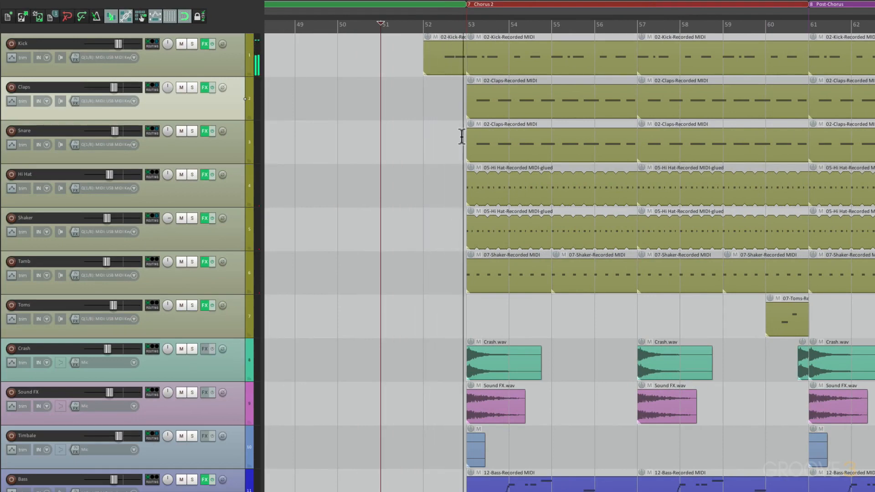
scroll(461, 135, down, 4)
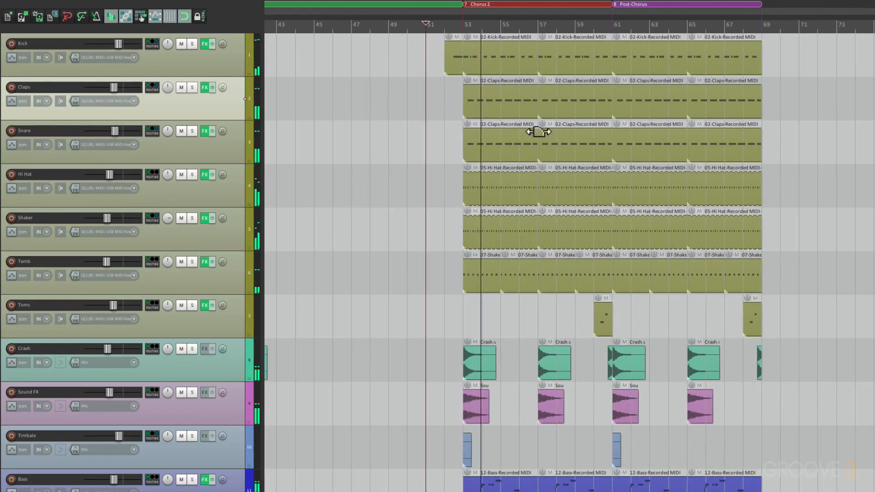
key(space)
Create a nine-bar region from bar 69 to bar 78, directly after the second Post-Chorus.
scroll(454, 118, right, 3)
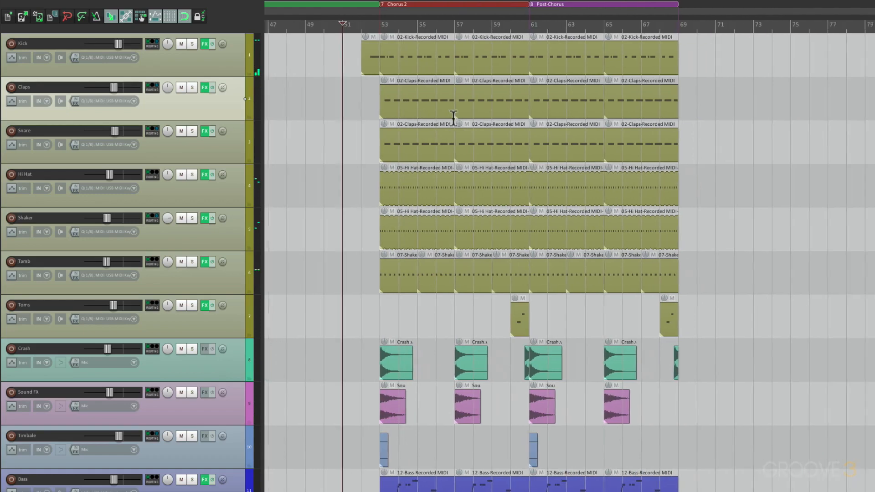
scroll(454, 118, right, 1)
scroll(671, 56, right, 6)
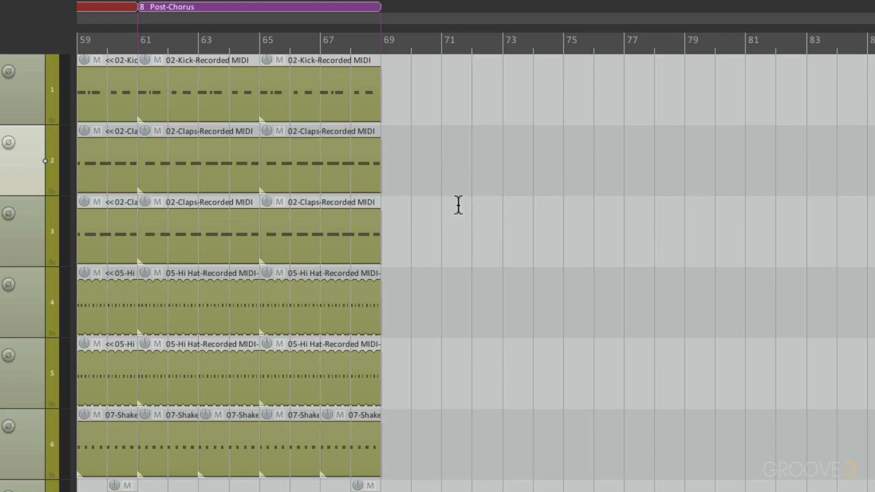
scroll(458, 205, right, 4)
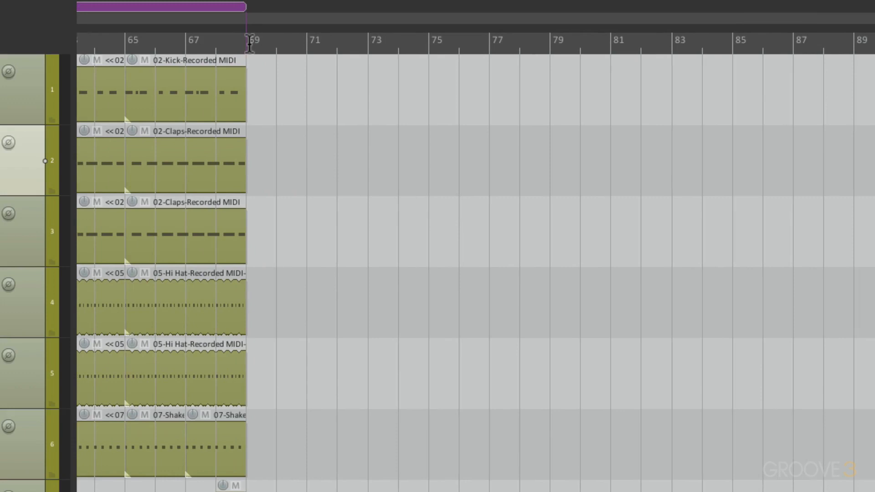
drag(251, 43, 511, 44)
scroll(389, 232, up, 3)
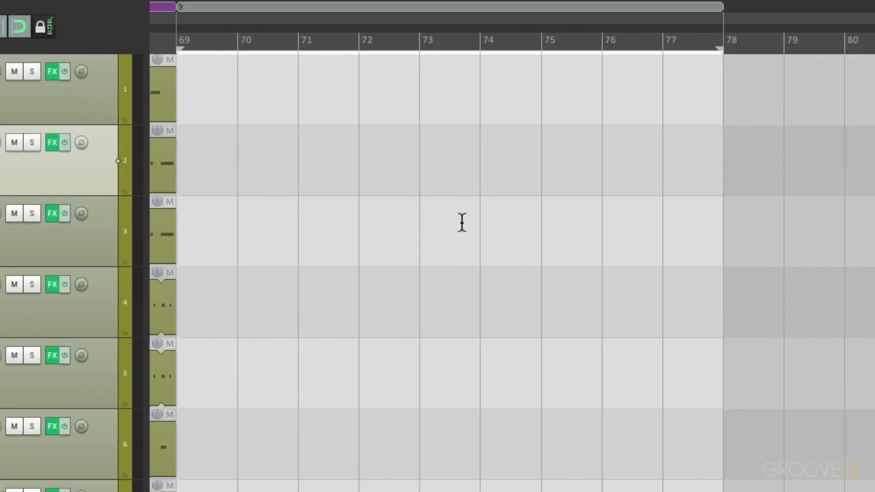
Name the new region at bar 69 Bridge and give it a teal color.
right_click(399, 4)
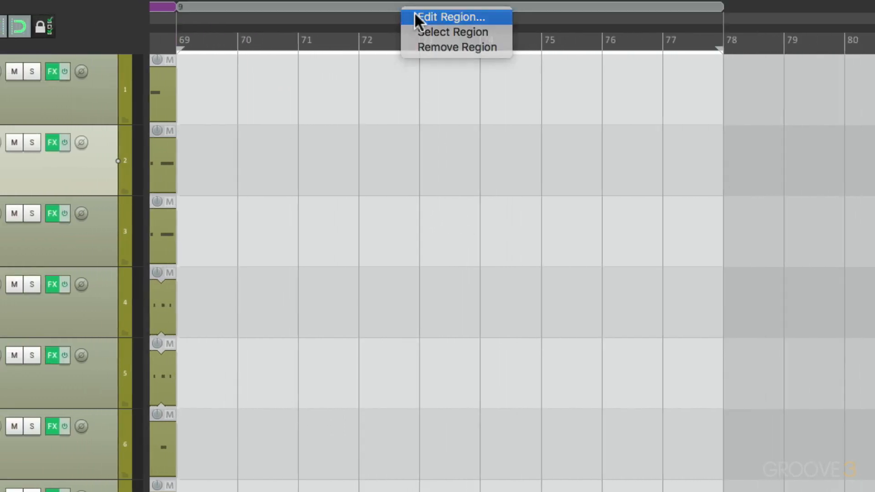
click(414, 12)
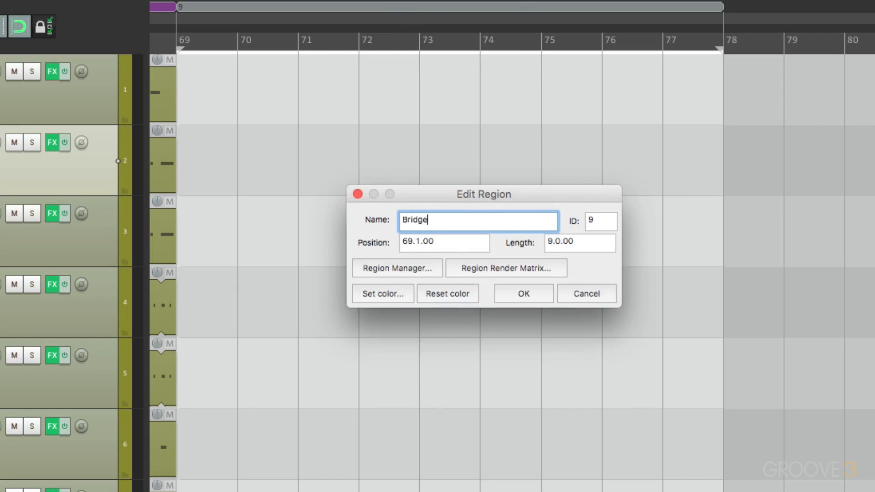
click(381, 297)
click(470, 329)
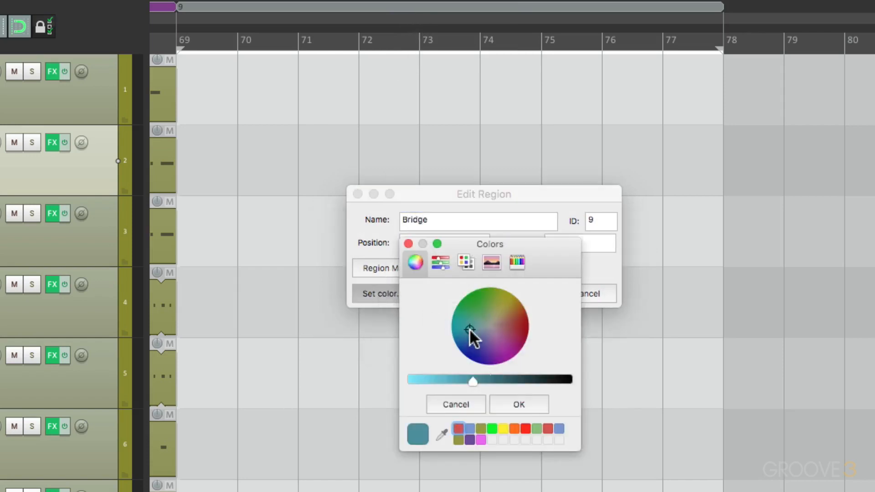
click(514, 406)
click(517, 294)
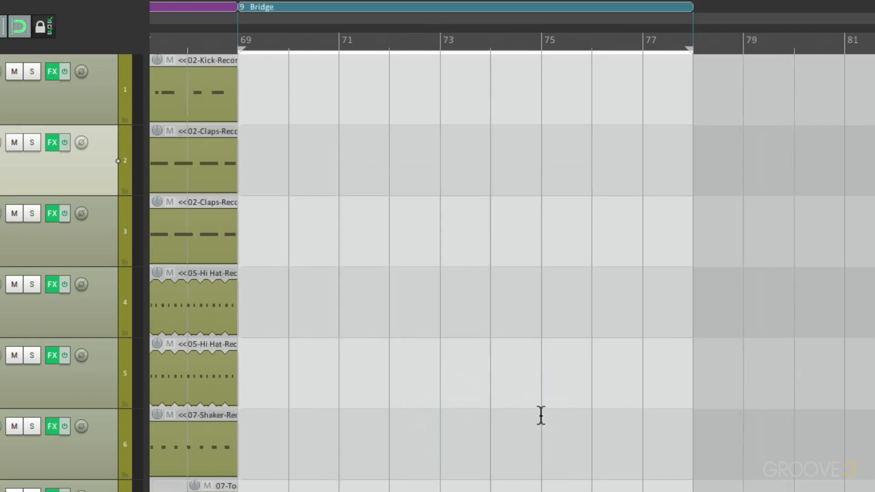
Copy the Chorus 2 region with its items to bar 78, directly after Bridge.
scroll(541, 415, down, 2)
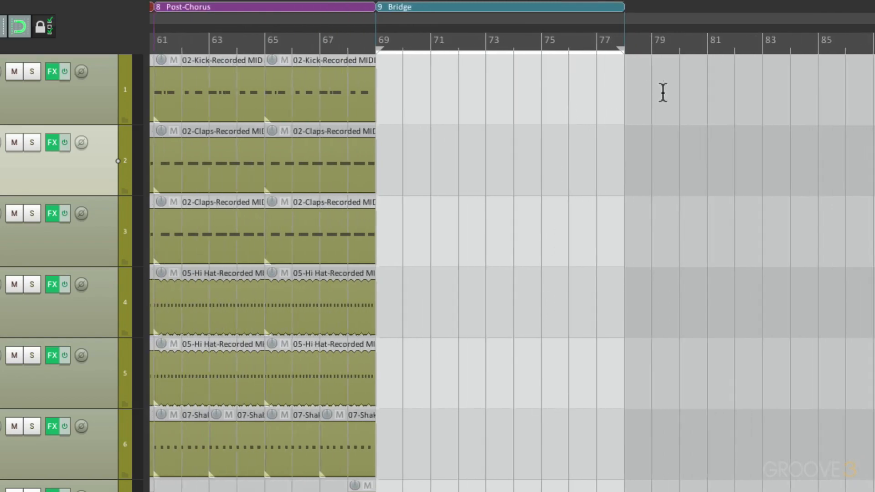
scroll(597, 180, down, 2)
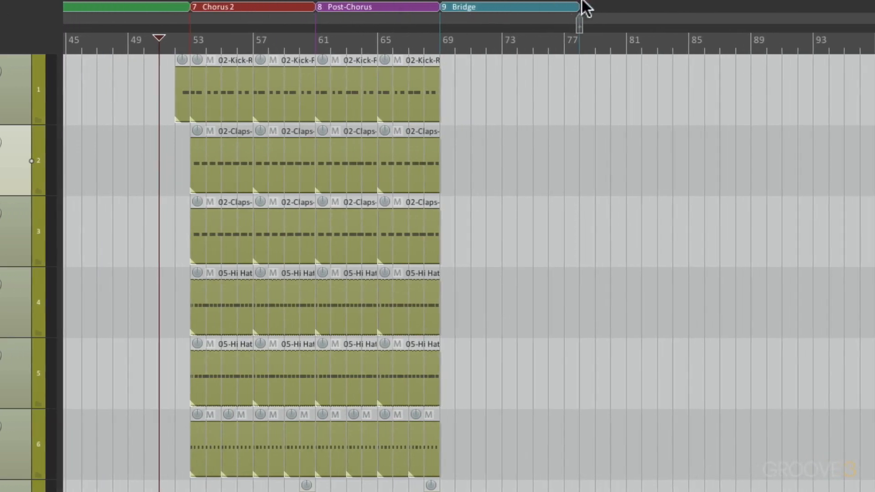
drag(583, 2, 584, 4)
Rename the copied chorus region at bar 78 as Chorus 3.
scroll(629, 221, up, 3)
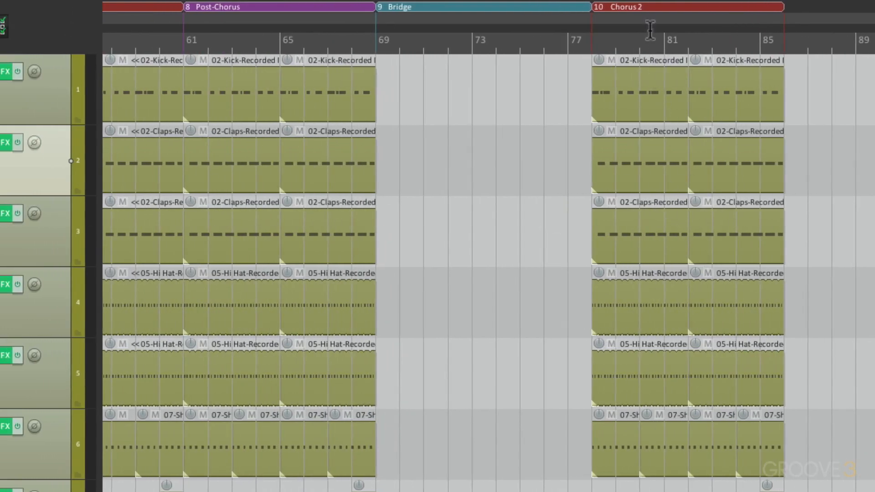
right_click(647, 7)
click(661, 18)
key(Right)
key(BackSpace)
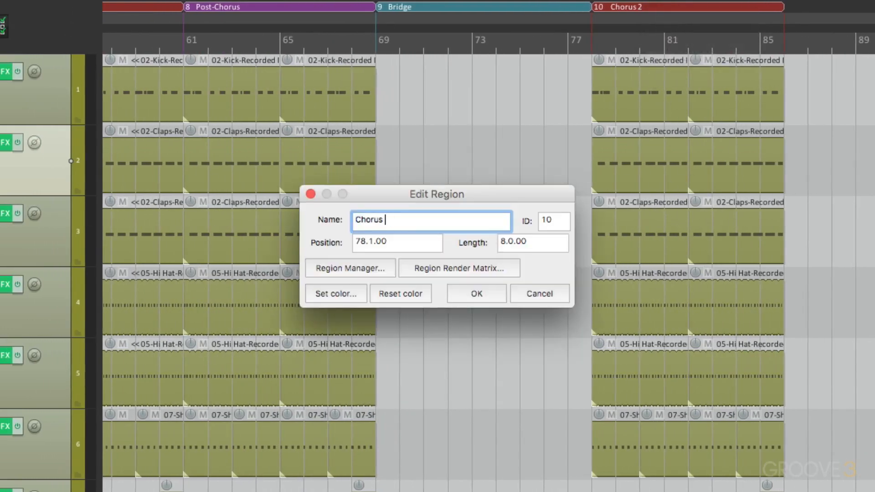
key(Return)
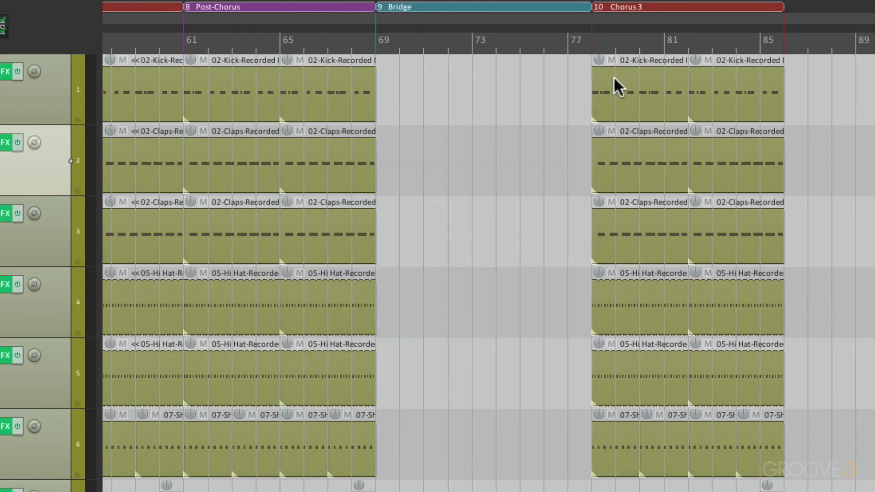
Double Chorus 3 by repeating its items from bar 86 and extending the single Chorus 3 region to bar 94.
scroll(613, 76, right, 5)
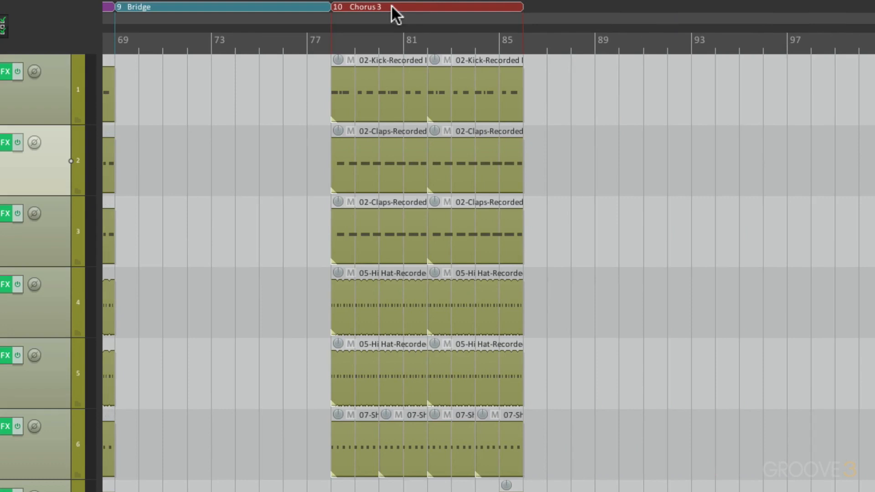
drag(391, 5, 578, 19)
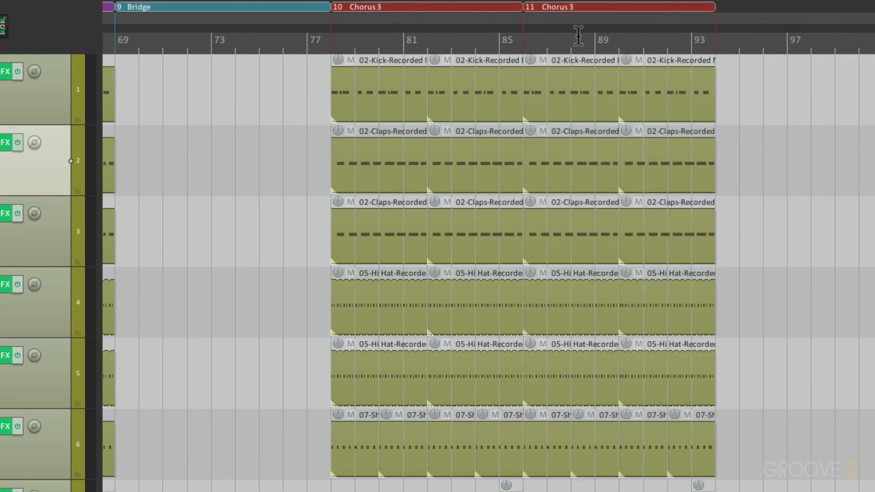
alt+click(581, 6)
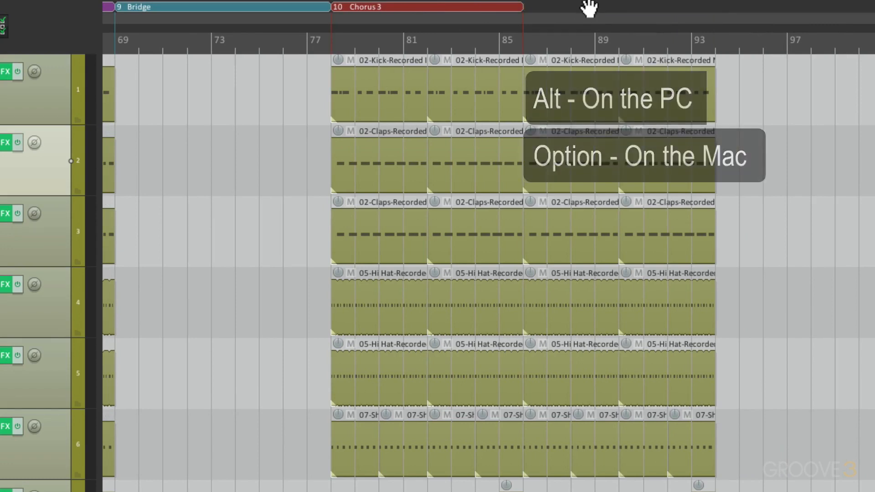
drag(519, 7, 715, 19)
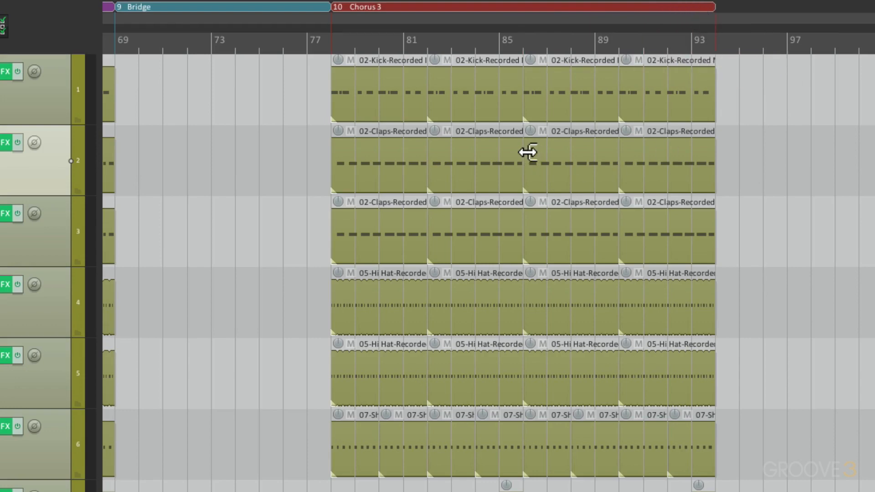
Copy the Post-Chorus region with its items to bar 94, directly after Chorus 3.
scroll(452, 259, down, 3)
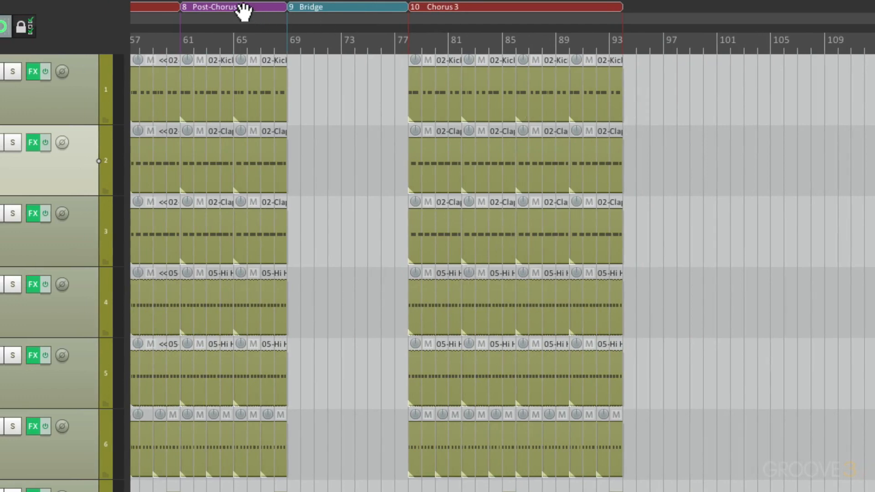
drag(281, 6, 624, 8)
scroll(689, 191, up, 3)
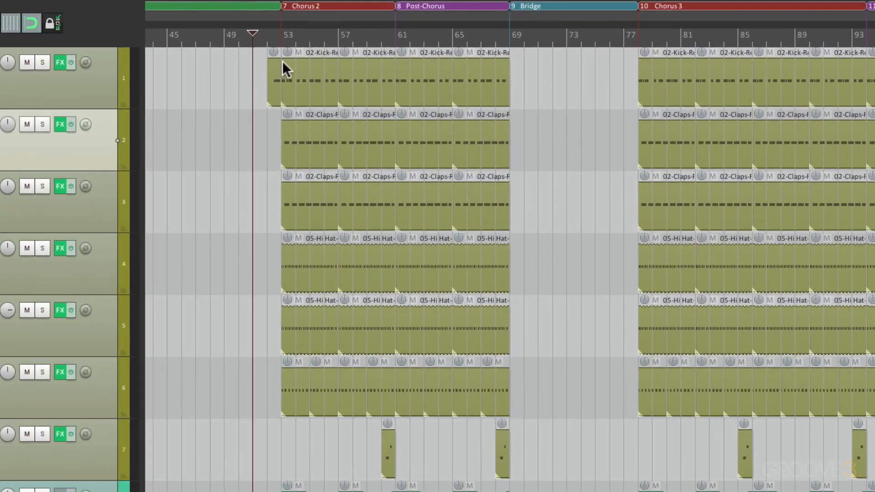
Copy the kick lead-in item from bar 52 to bar 77 and play the transition into Chorus 3.
drag(356, 49, 657, 56)
scroll(723, 132, up, 3)
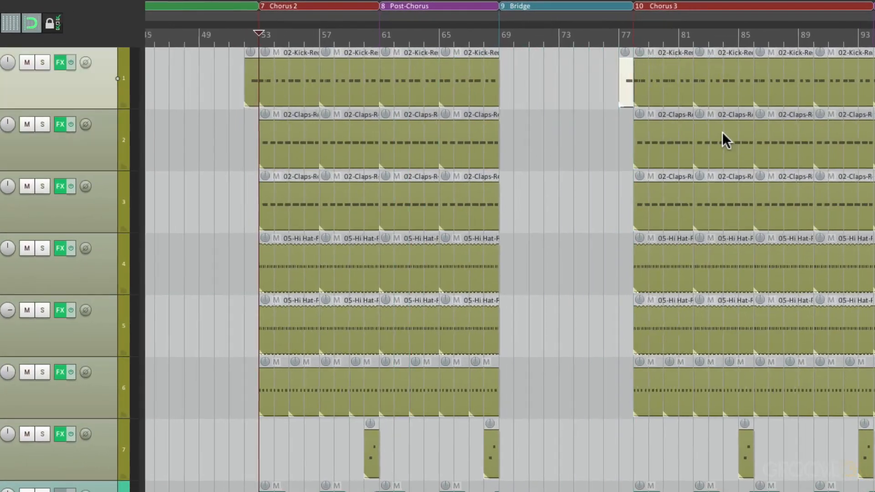
click(463, 144)
key(space)
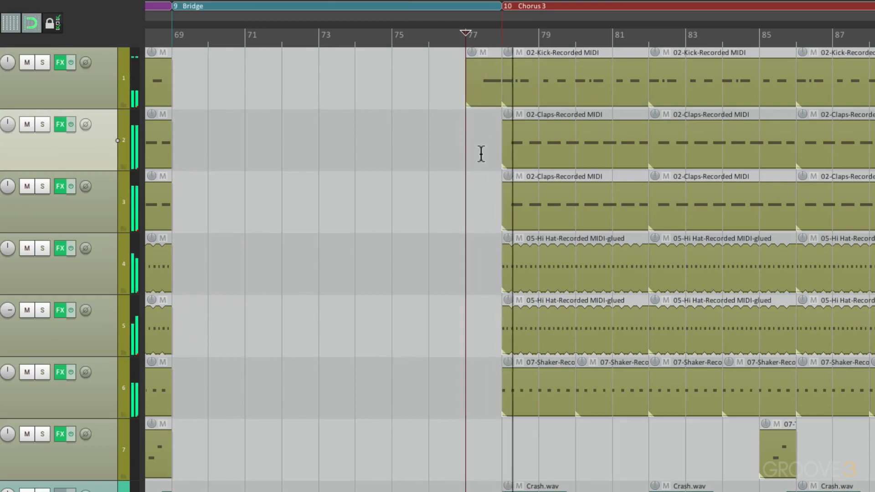
Delete the timbale items at the starts of Chorus 3, Chorus 2 and the following Post-Chorus at bars 78, 53 and 61.
scroll(484, 160, down, 2)
scroll(484, 159, down, 4)
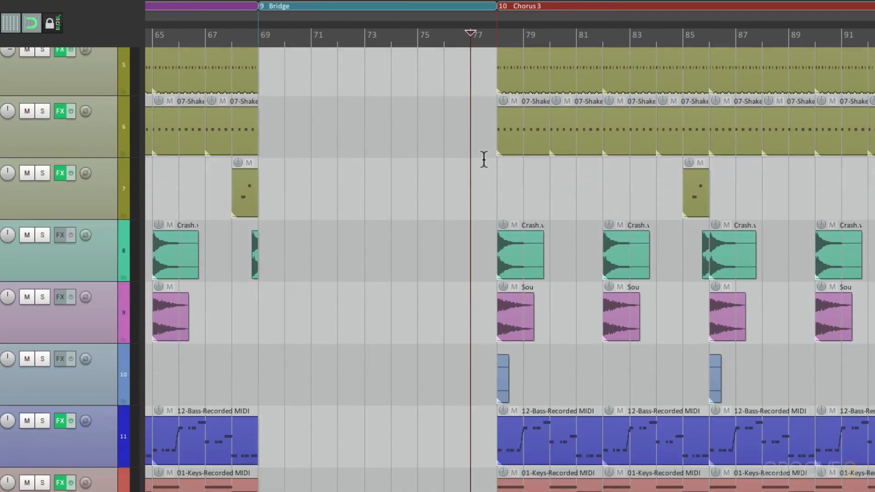
click(505, 371)
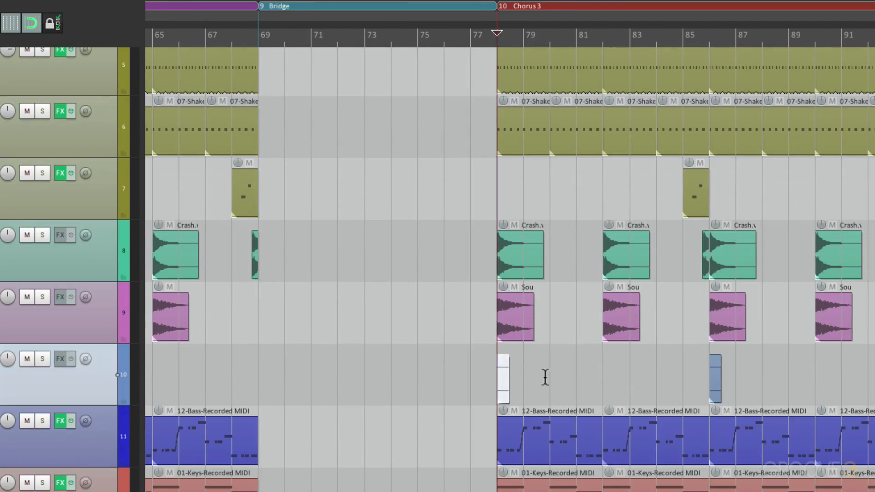
key(Delete)
scroll(519, 383, left, 5)
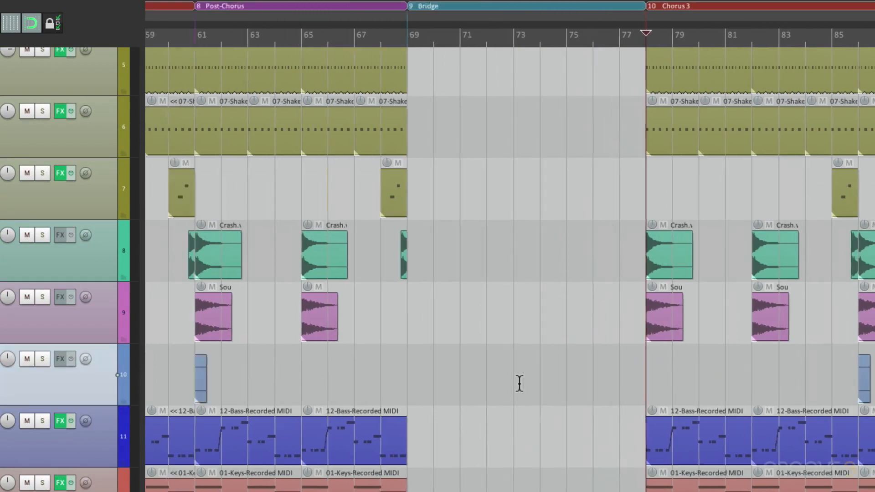
click(290, 376)
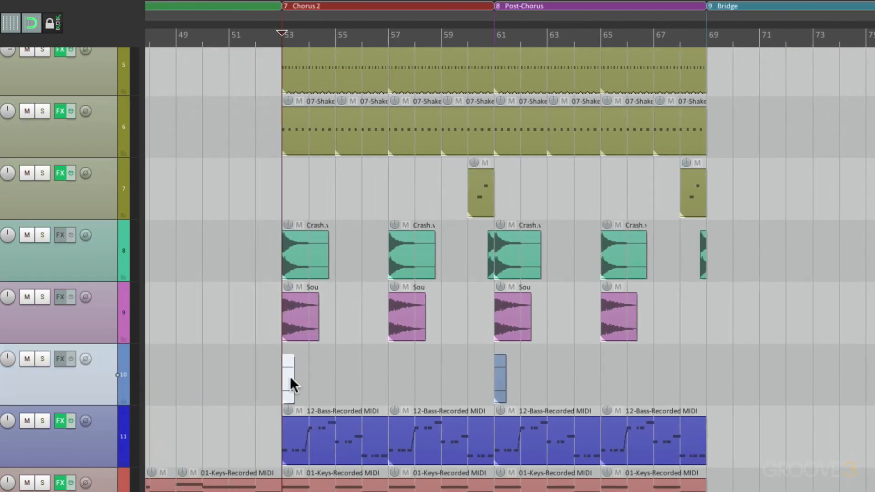
key(Delete)
click(499, 373)
key(Delete)
Delete the timbale items at bar 86 in Chorus 3 and bar 94 at the final Post-Chorus.
scroll(499, 373, right, 7)
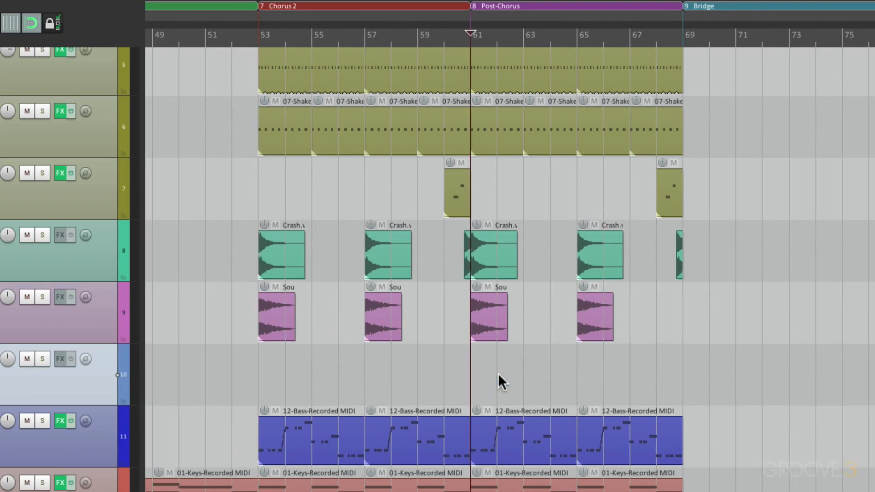
click(550, 371)
key(Delete)
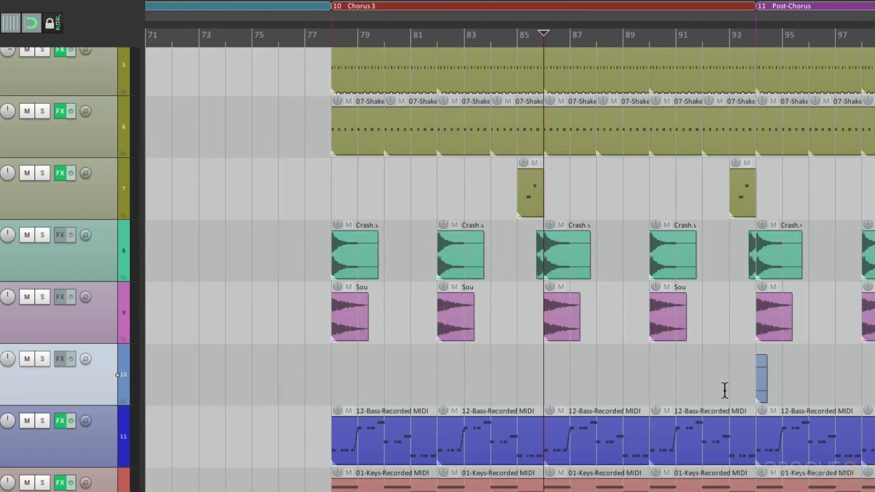
click(762, 383)
key(Delete)
Delete the timbale items at bar 33 in the first Post-Chorus and bar 25 at Chorus 1.
scroll(519, 378, left, 15)
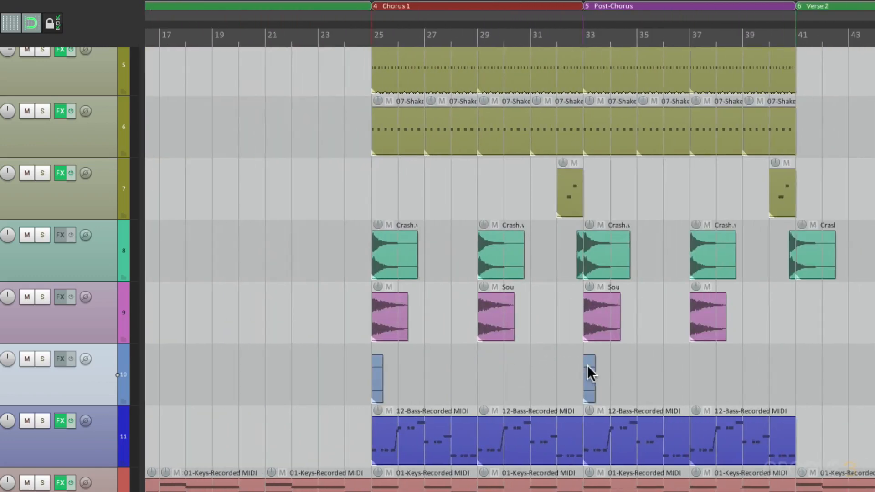
click(587, 365)
key(Delete)
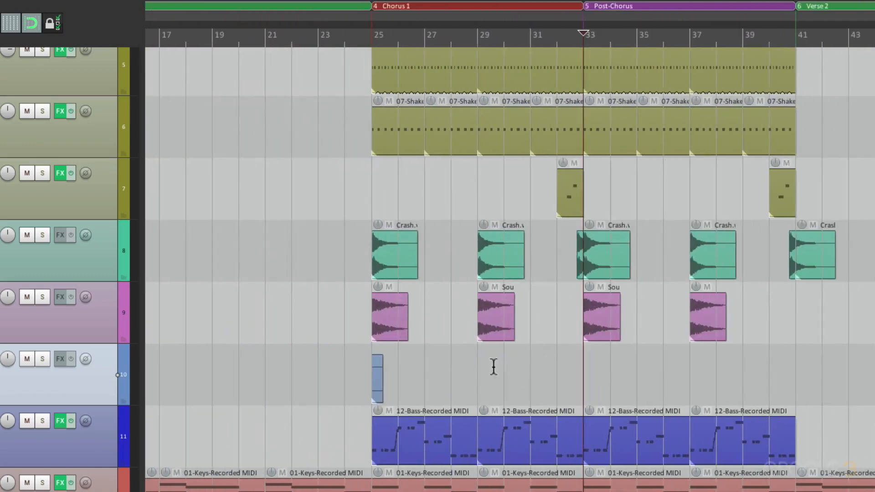
click(378, 378)
key(Delete)
Play the transition from the timbale lead-in before bar 5 into the Intro Chorus.
scroll(397, 376, left, 4)
scroll(404, 376, left, 2)
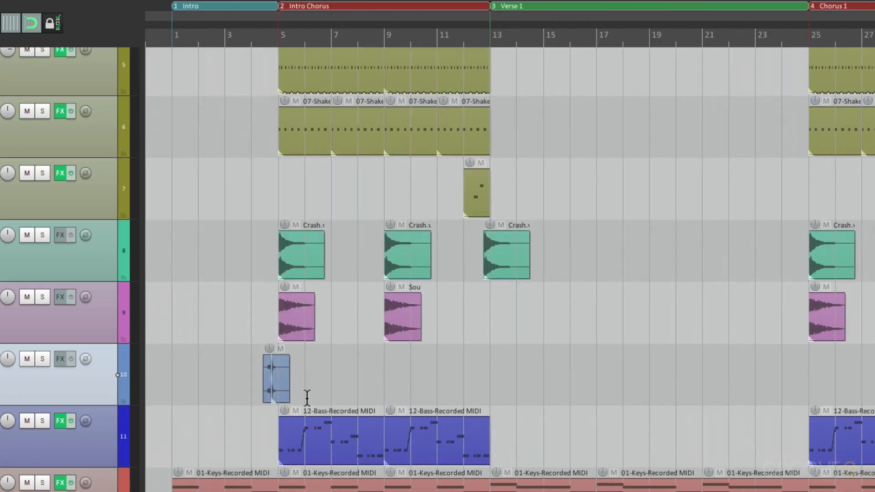
scroll(307, 376, up, 4)
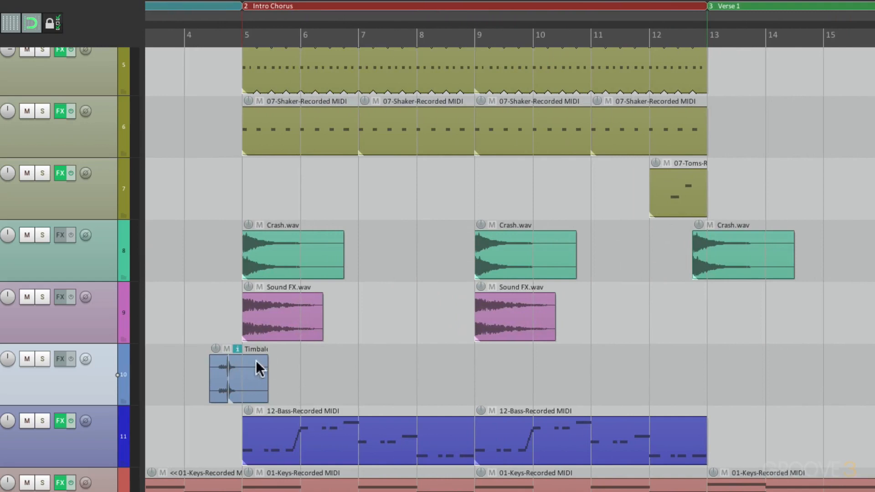
click(209, 434)
key(space)
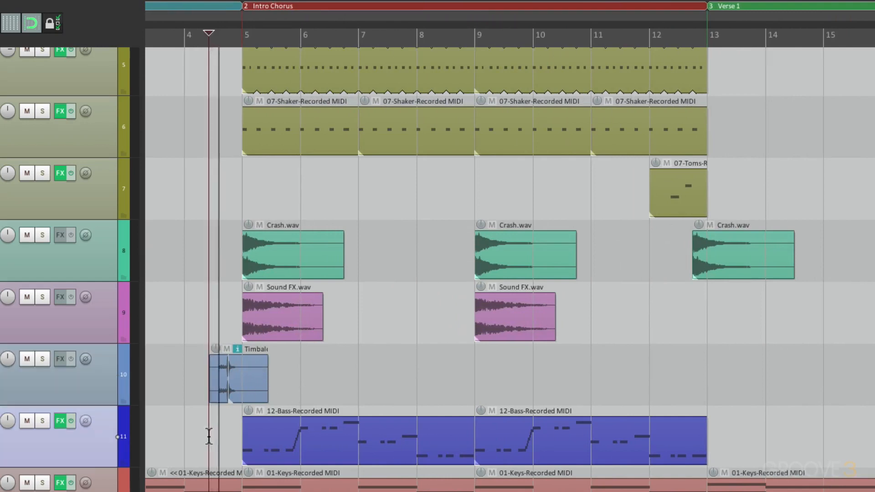
key(space)
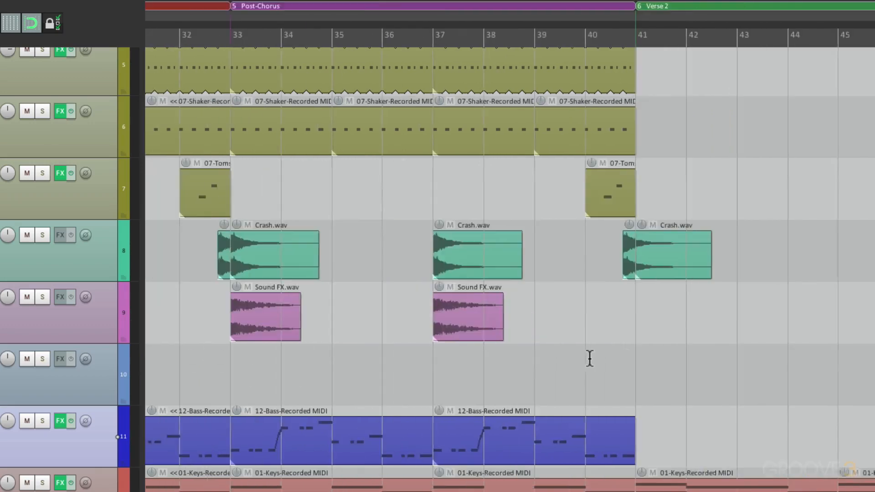
Remove the separate crash piece at bar 41, extend the crash before it to about bar 42.5 in Verse 2, and play the transition.
scroll(590, 359, right, 3)
click(520, 267)
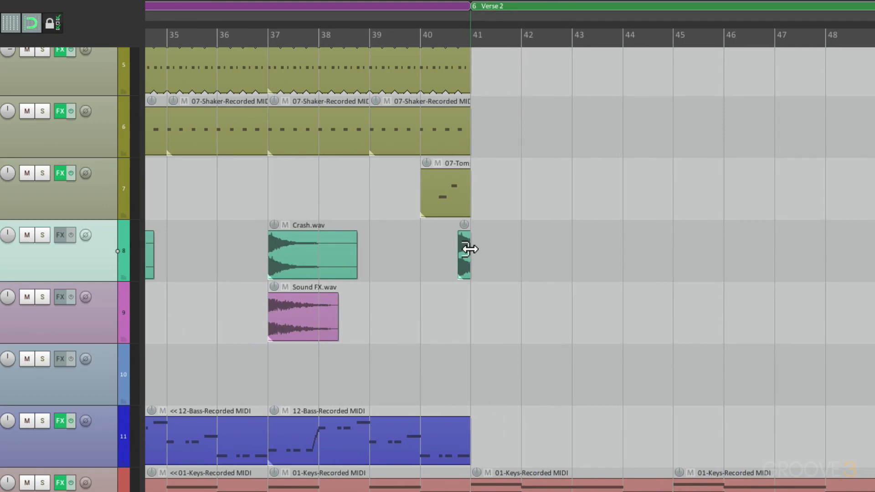
drag(469, 248, 549, 249)
click(422, 314)
key(space)
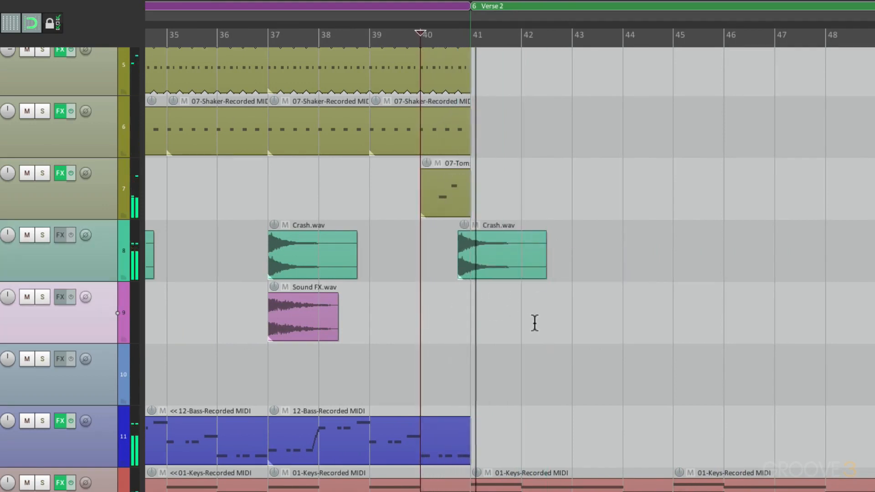
Extend the cut-off crash at the end of the second Post-Chorus to about bar 70.5 in the Bridge and play it from bar 68.
scroll(534, 322, down, 2)
scroll(534, 322, down, 2)
scroll(534, 323, right, 10)
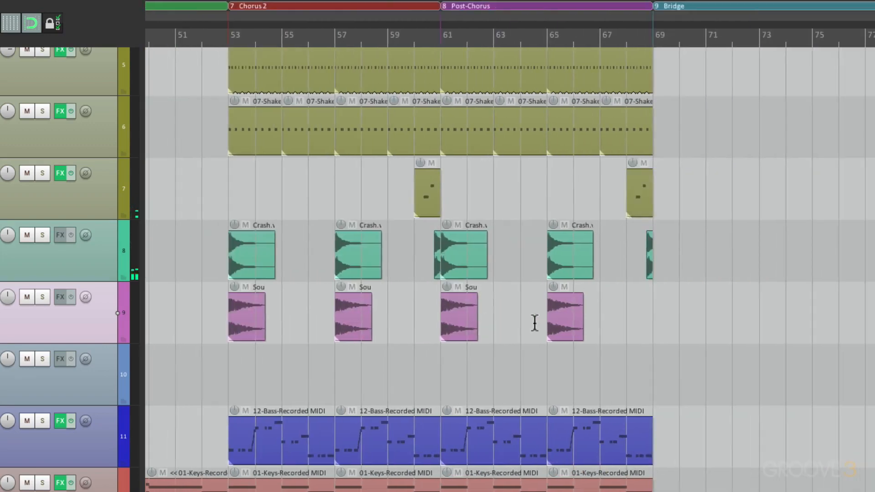
scroll(642, 337, up, 4)
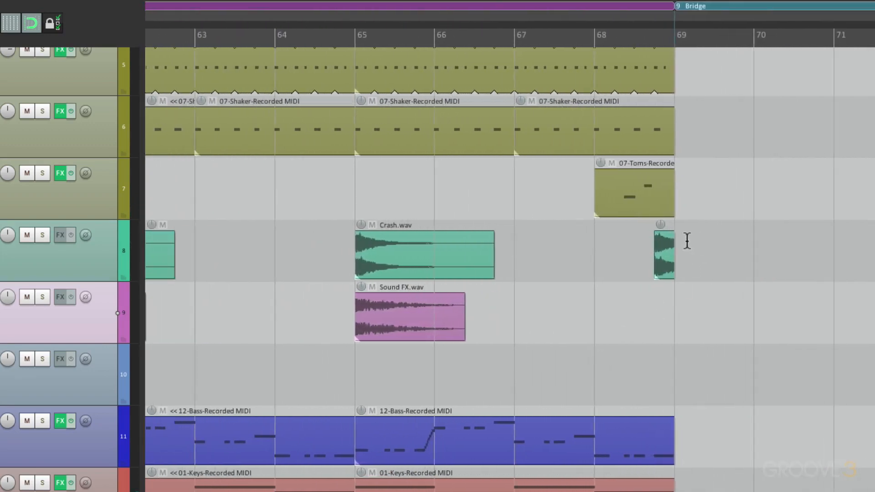
drag(673, 247, 795, 246)
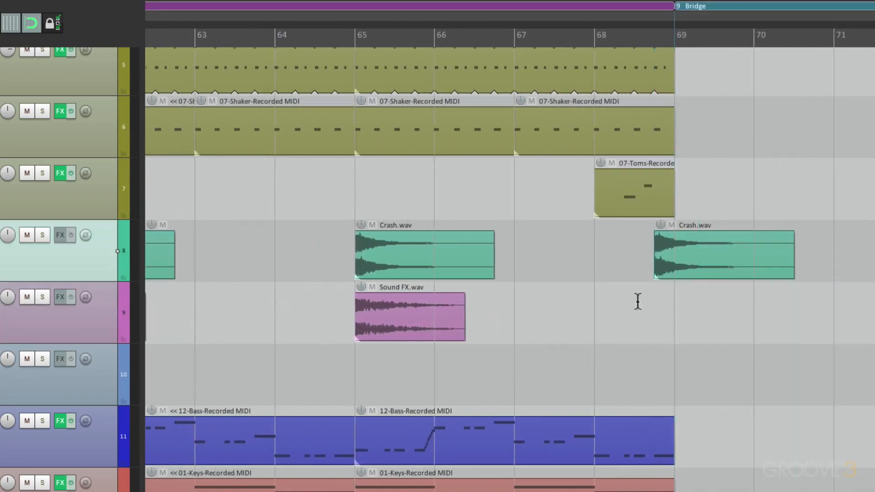
click(590, 319)
key(space)
Delete the cut-off crash at the end of the final Post-Chorus and play the ending from bar 101.
scroll(584, 318, down, 3)
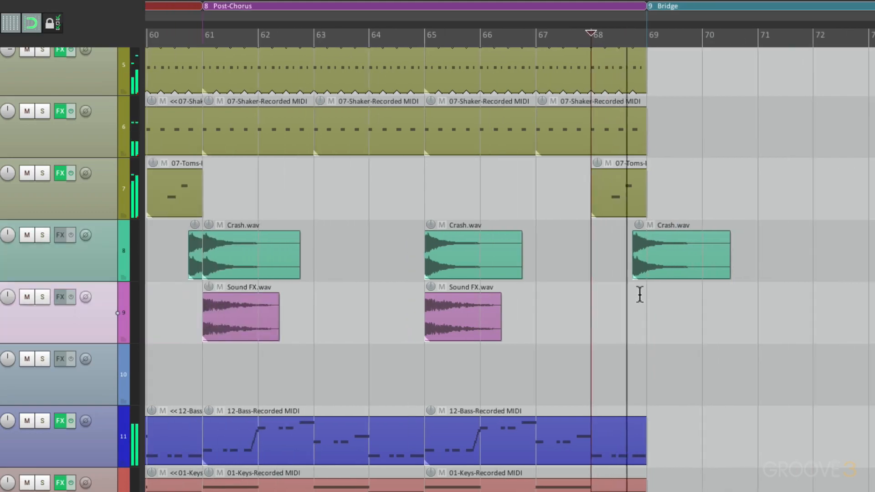
scroll(655, 297, down, 5)
scroll(655, 297, right, 6)
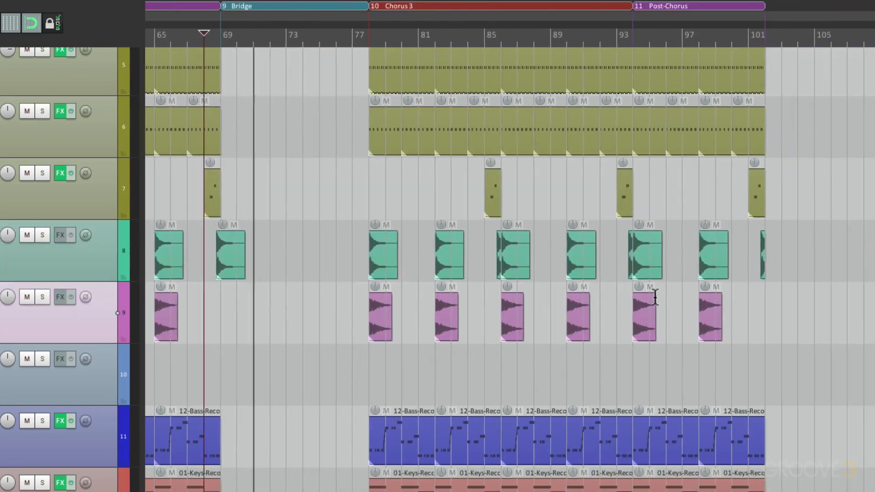
scroll(777, 265, up, 8)
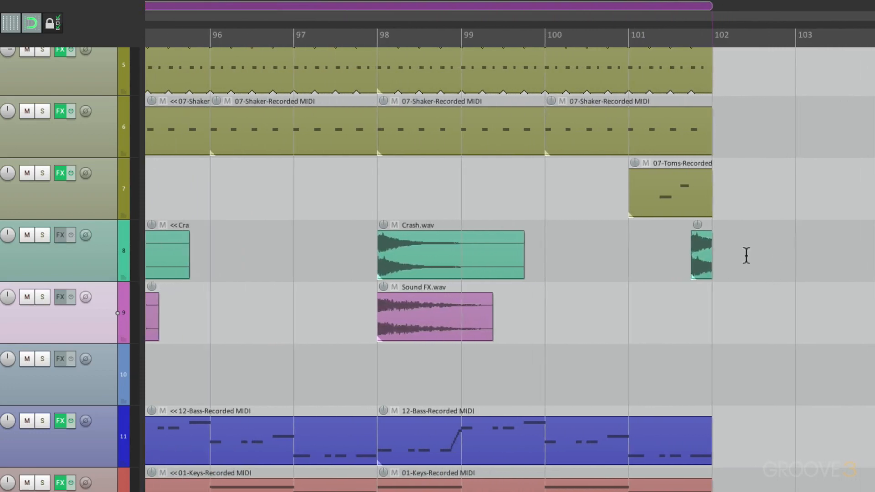
click(706, 245)
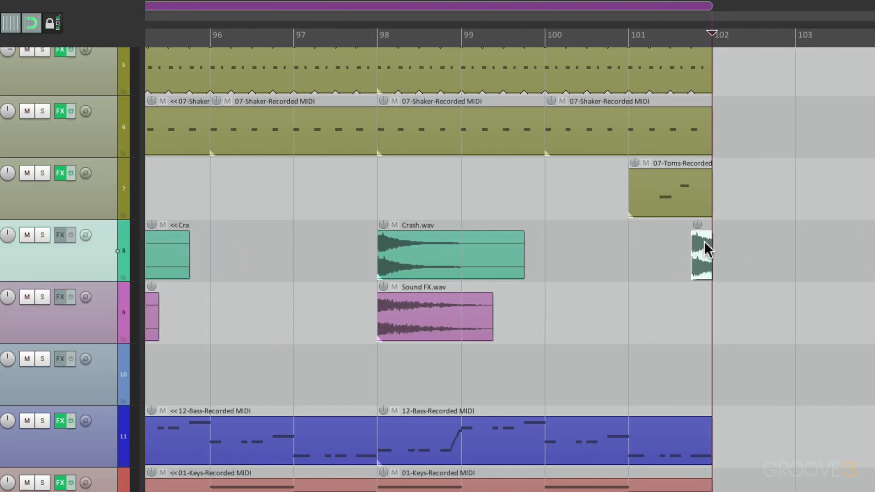
key(Delete)
click(637, 245)
key(space)
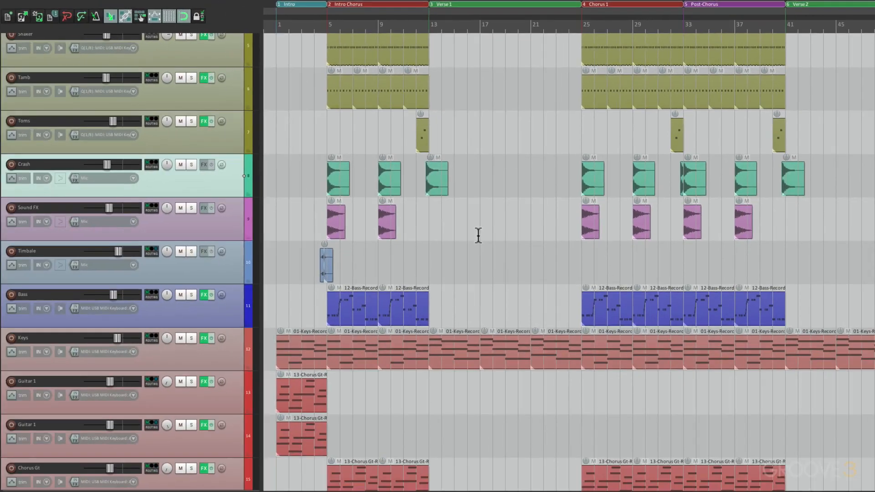
Place the edit cursor at bar 13, the start of Verse 1.
scroll(465, 238, up, 4)
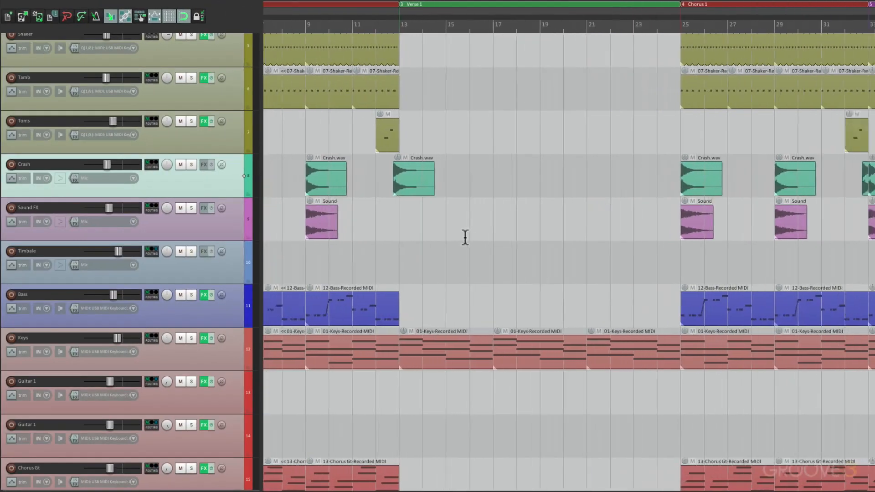
click(379, 219)
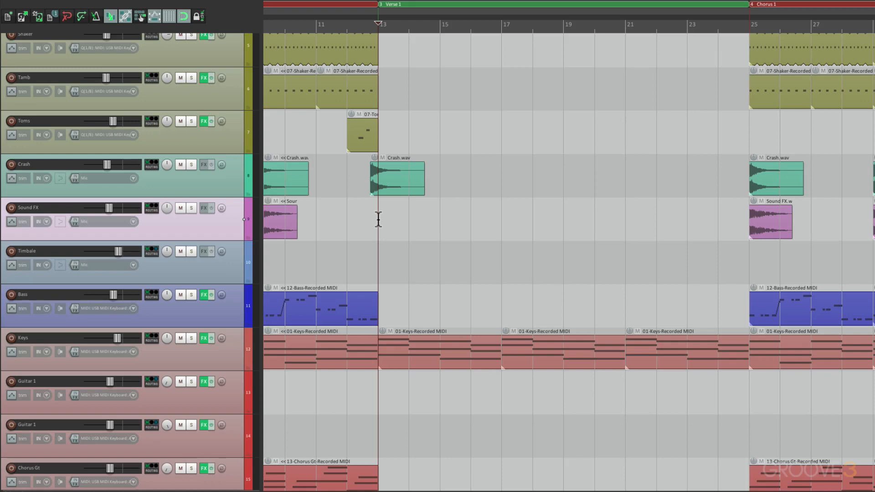
scroll(399, 287, down, 5)
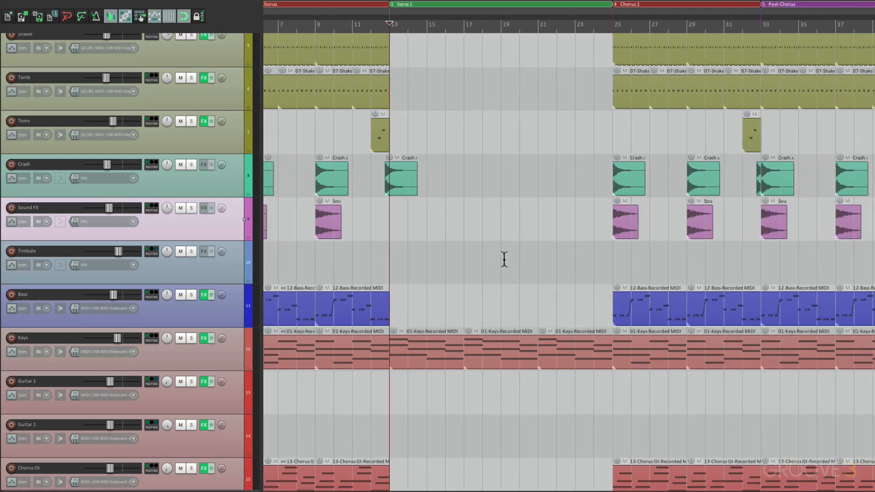